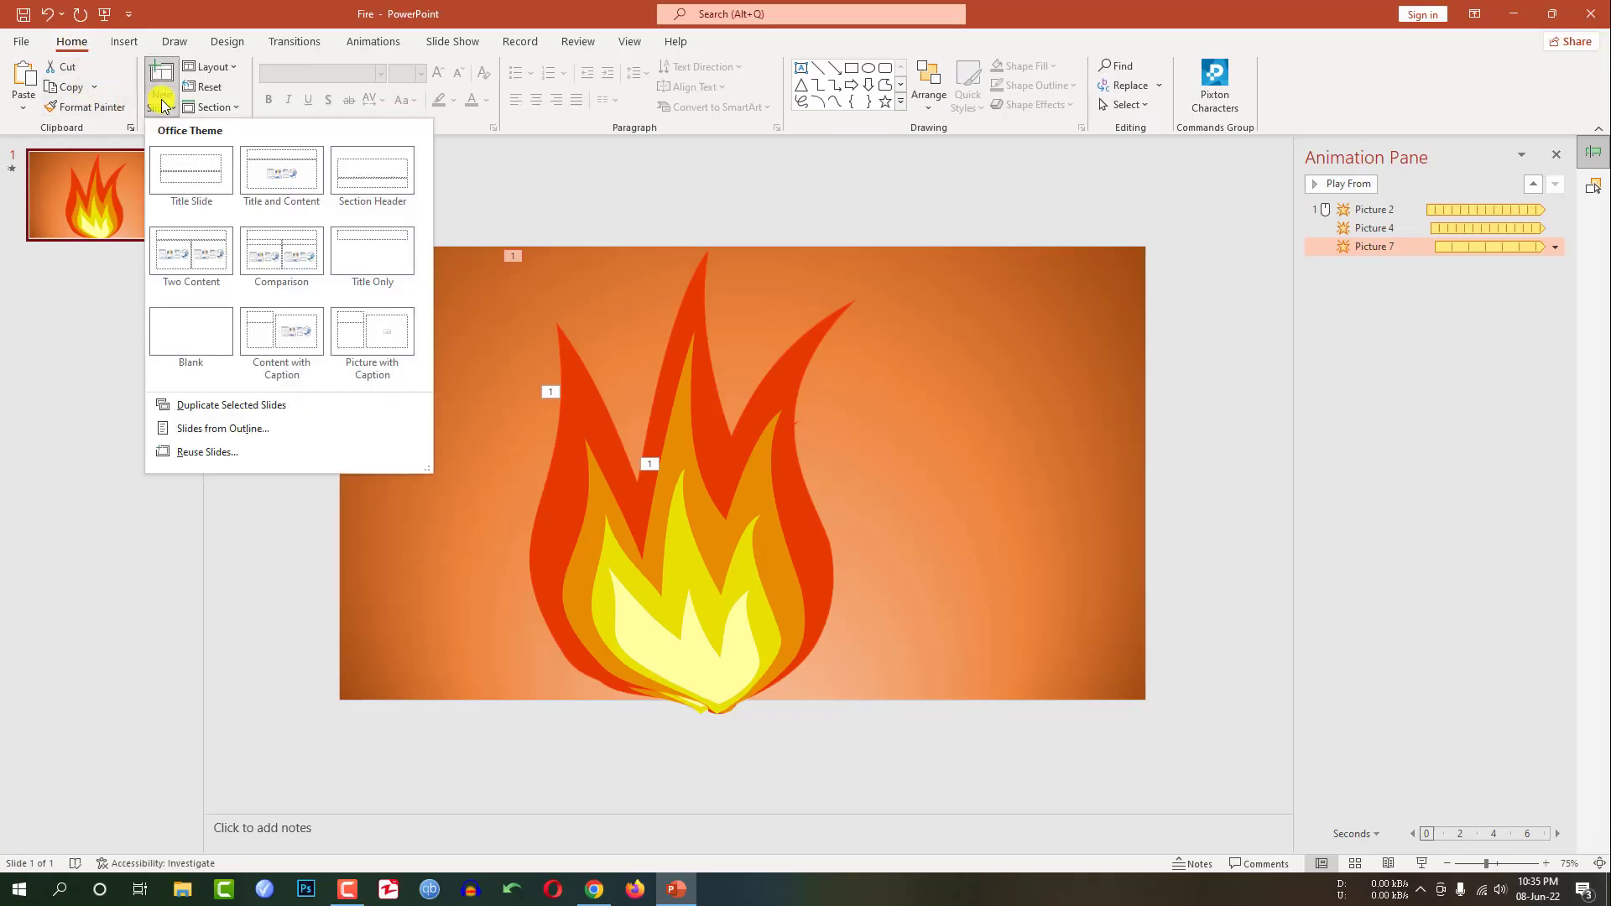
- Insert a new slide with the Blank layout after the flame slide
click(178, 332)
- Fill slide 2's background with an orange preset radial gradient, shifting a stop to lighten it
click(227, 41)
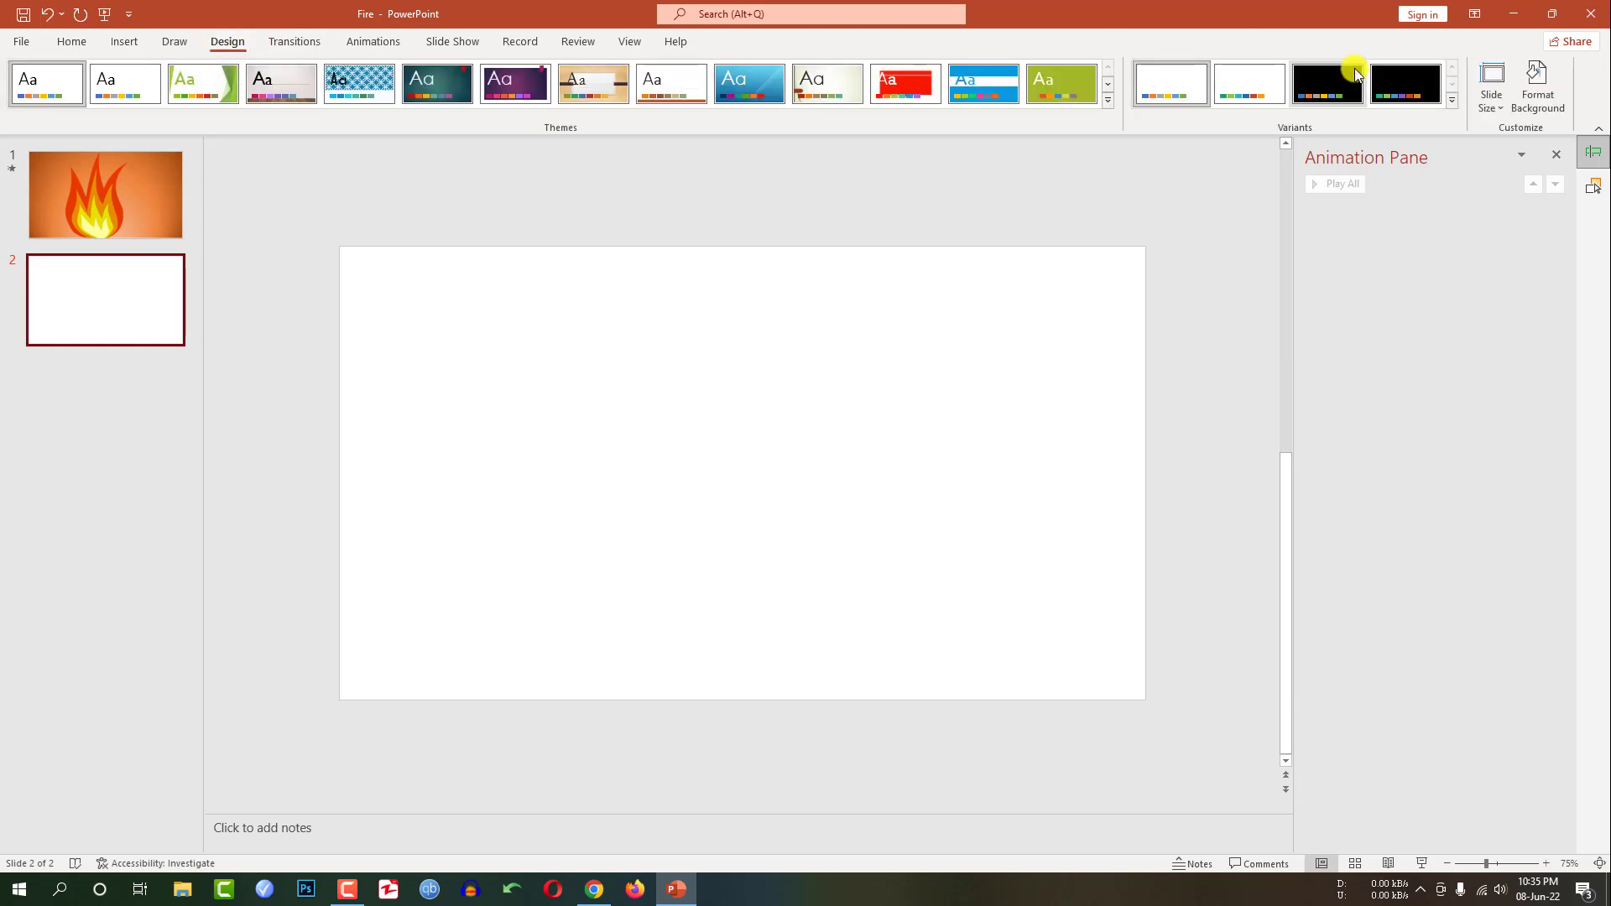
click(1538, 102)
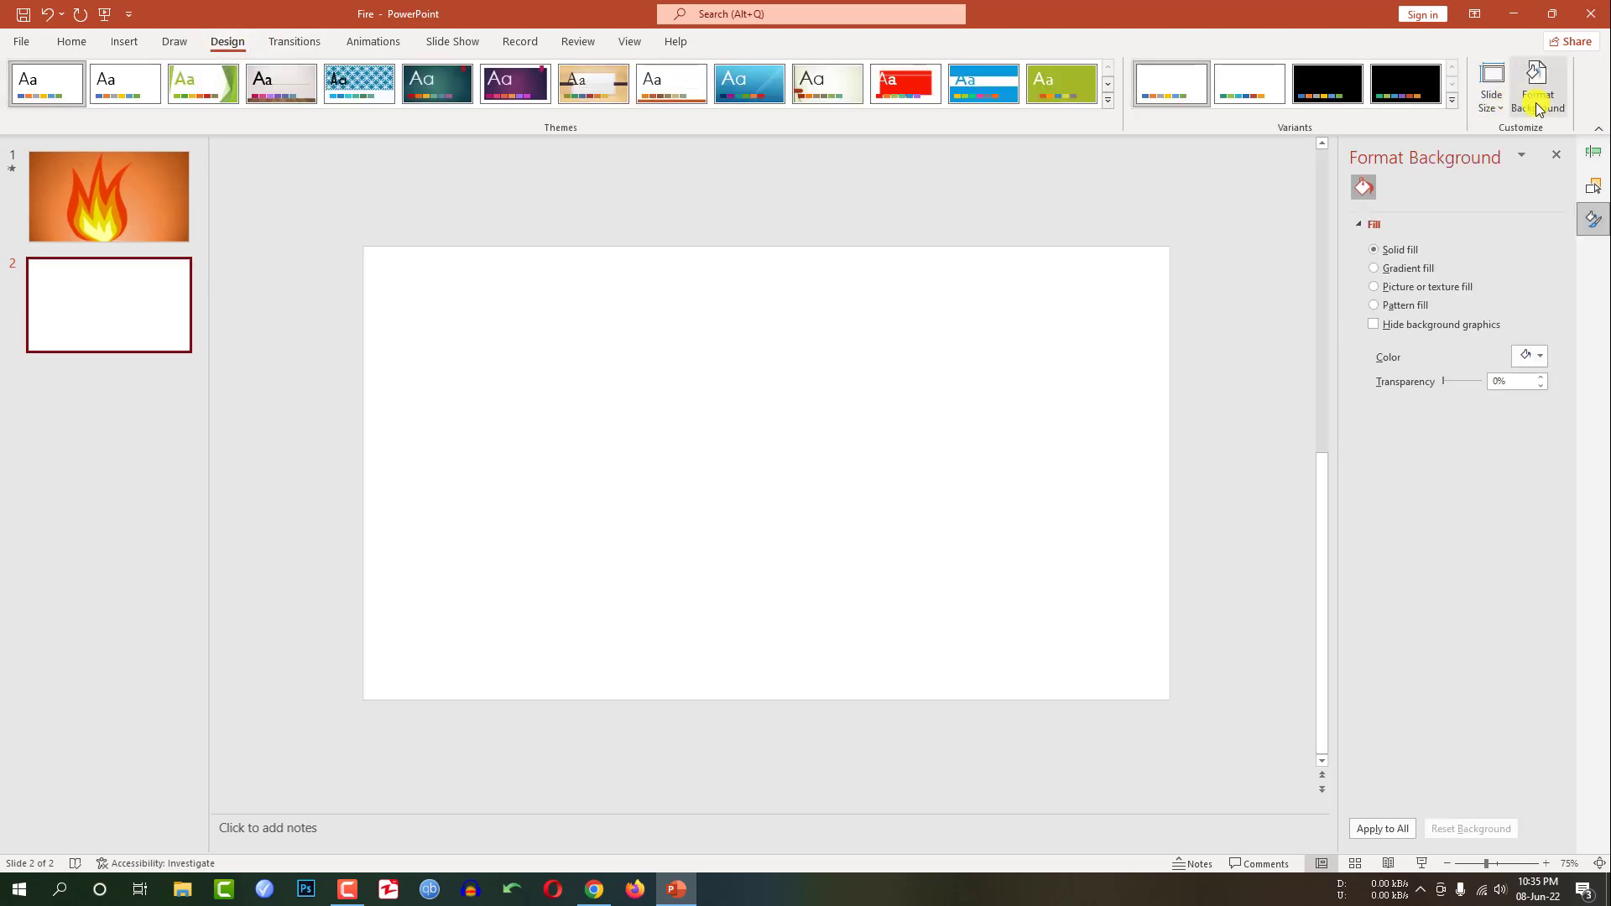
click(1380, 270)
click(1532, 355)
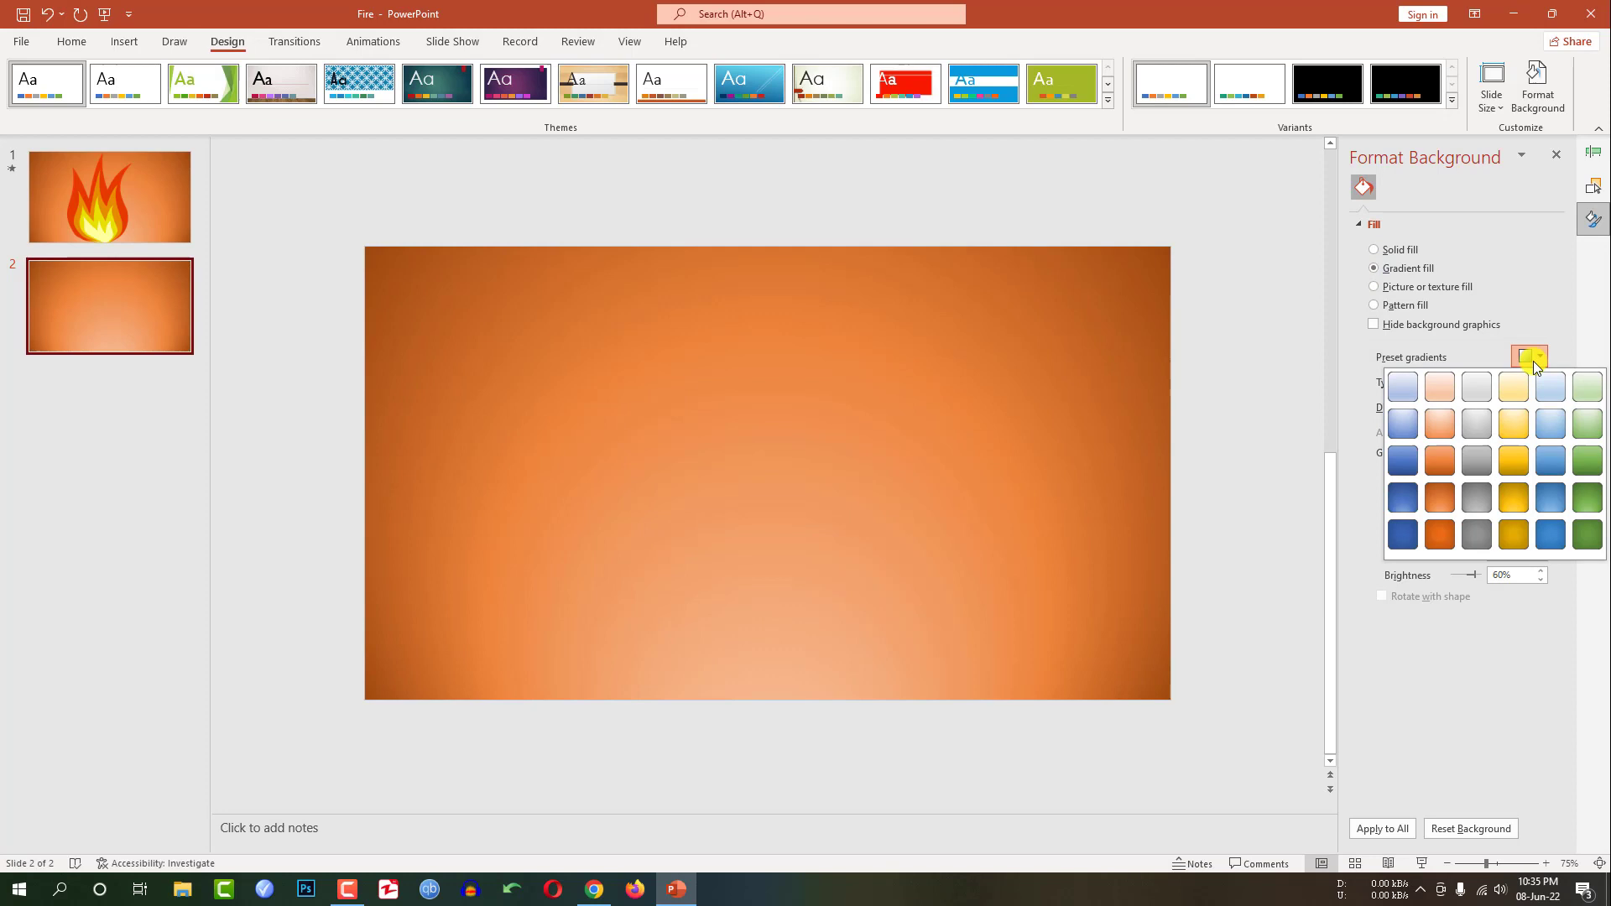
click(1440, 500)
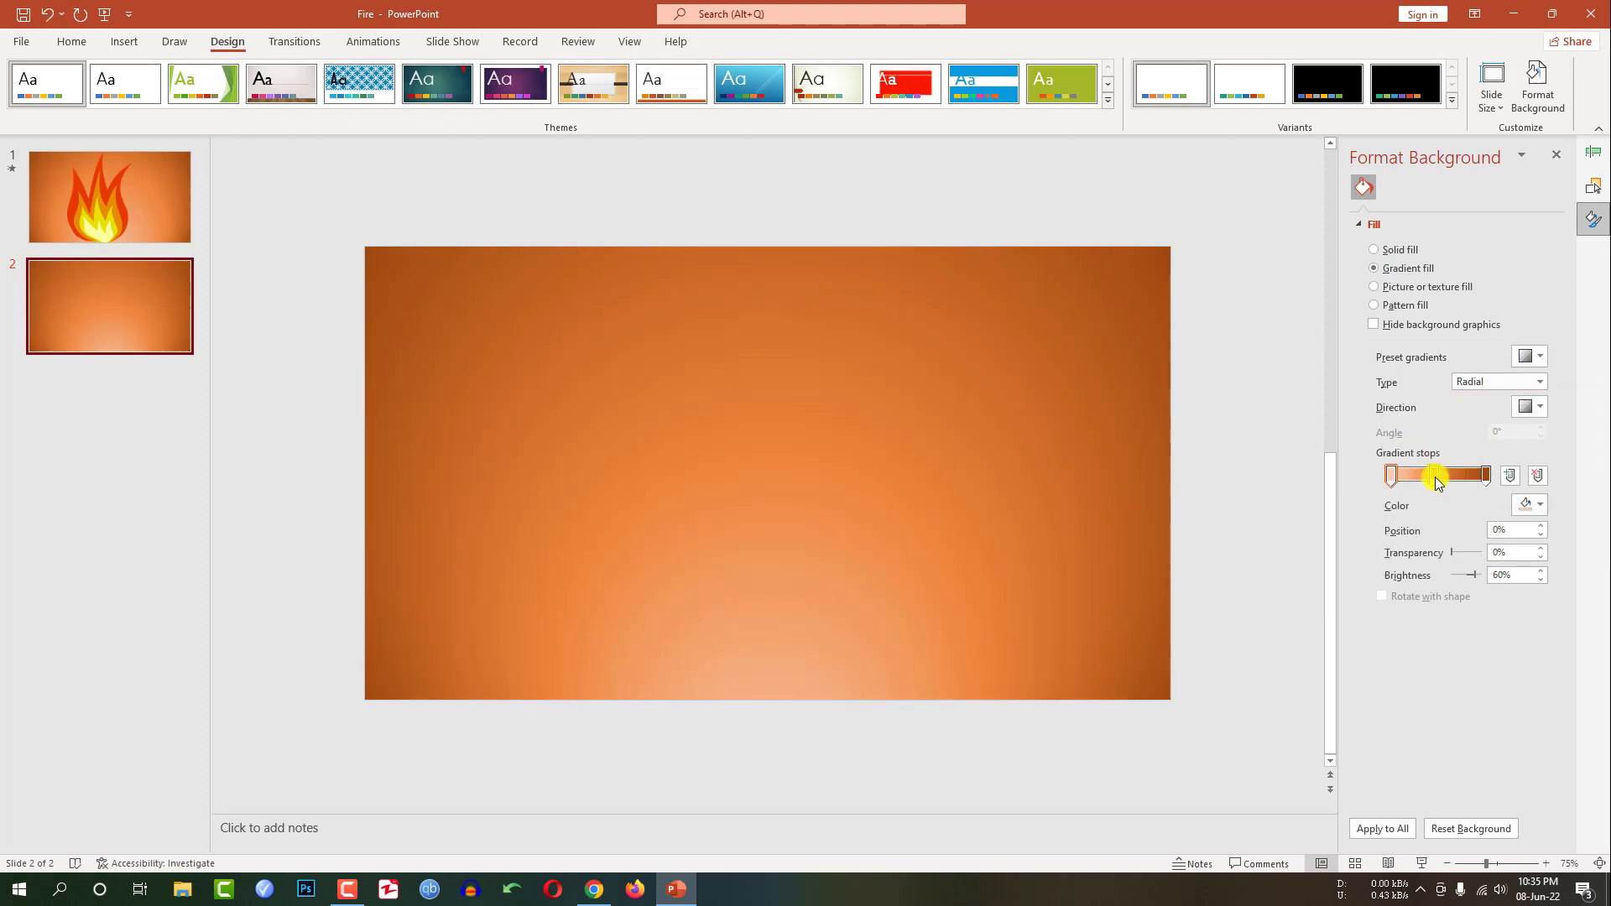
drag(1436, 479, 1422, 482)
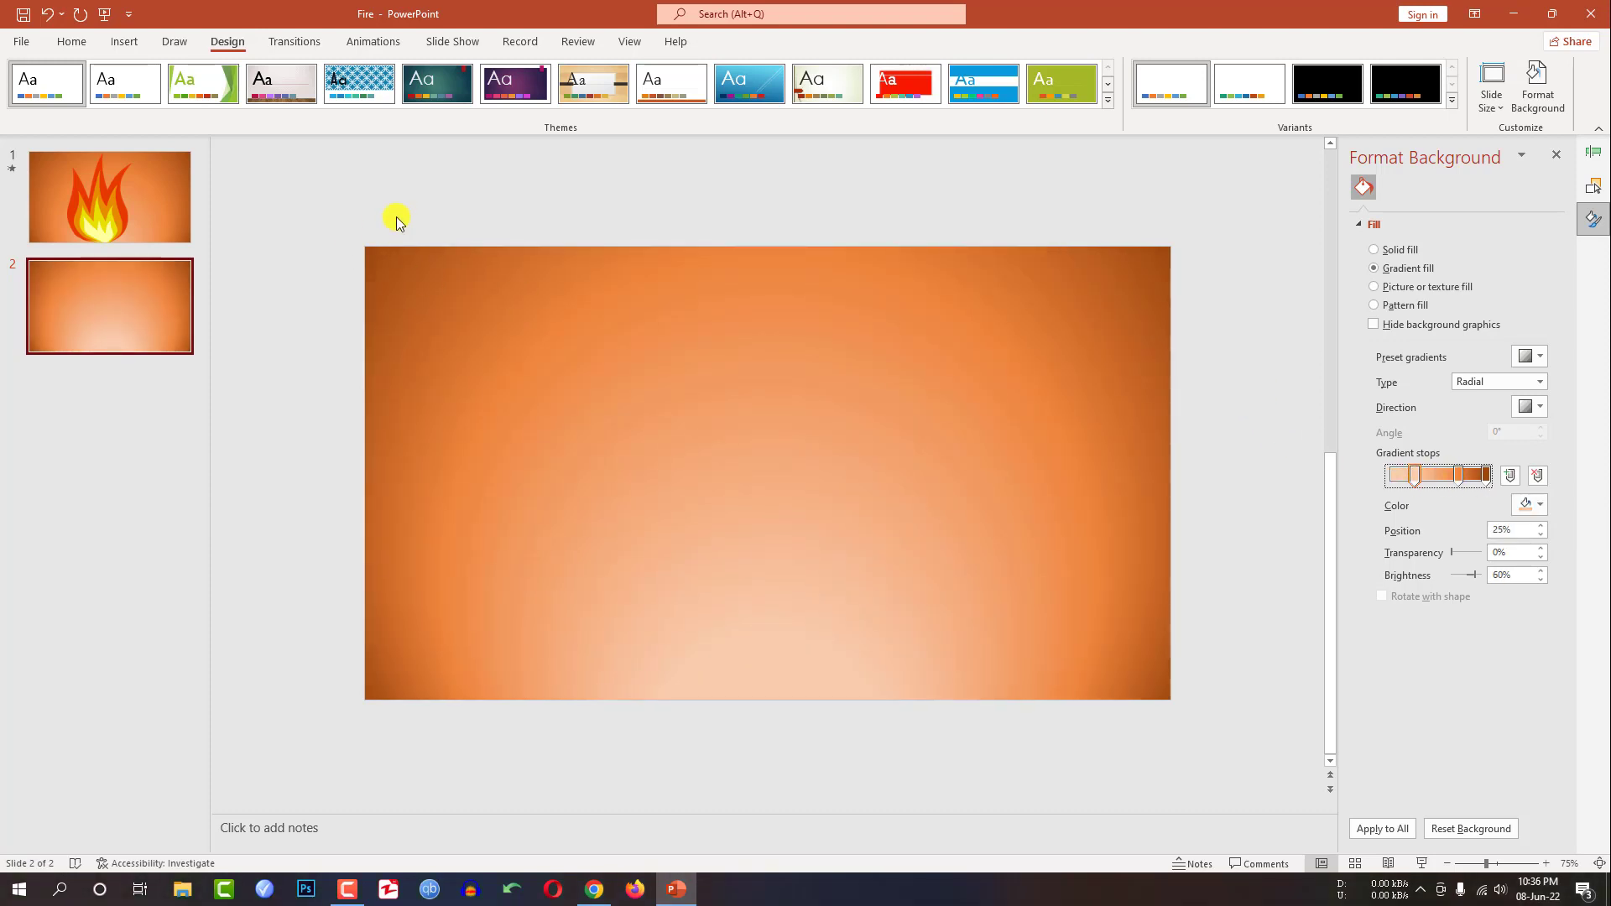
- Search Online Pictures for 'cartoon flame'
click(125, 41)
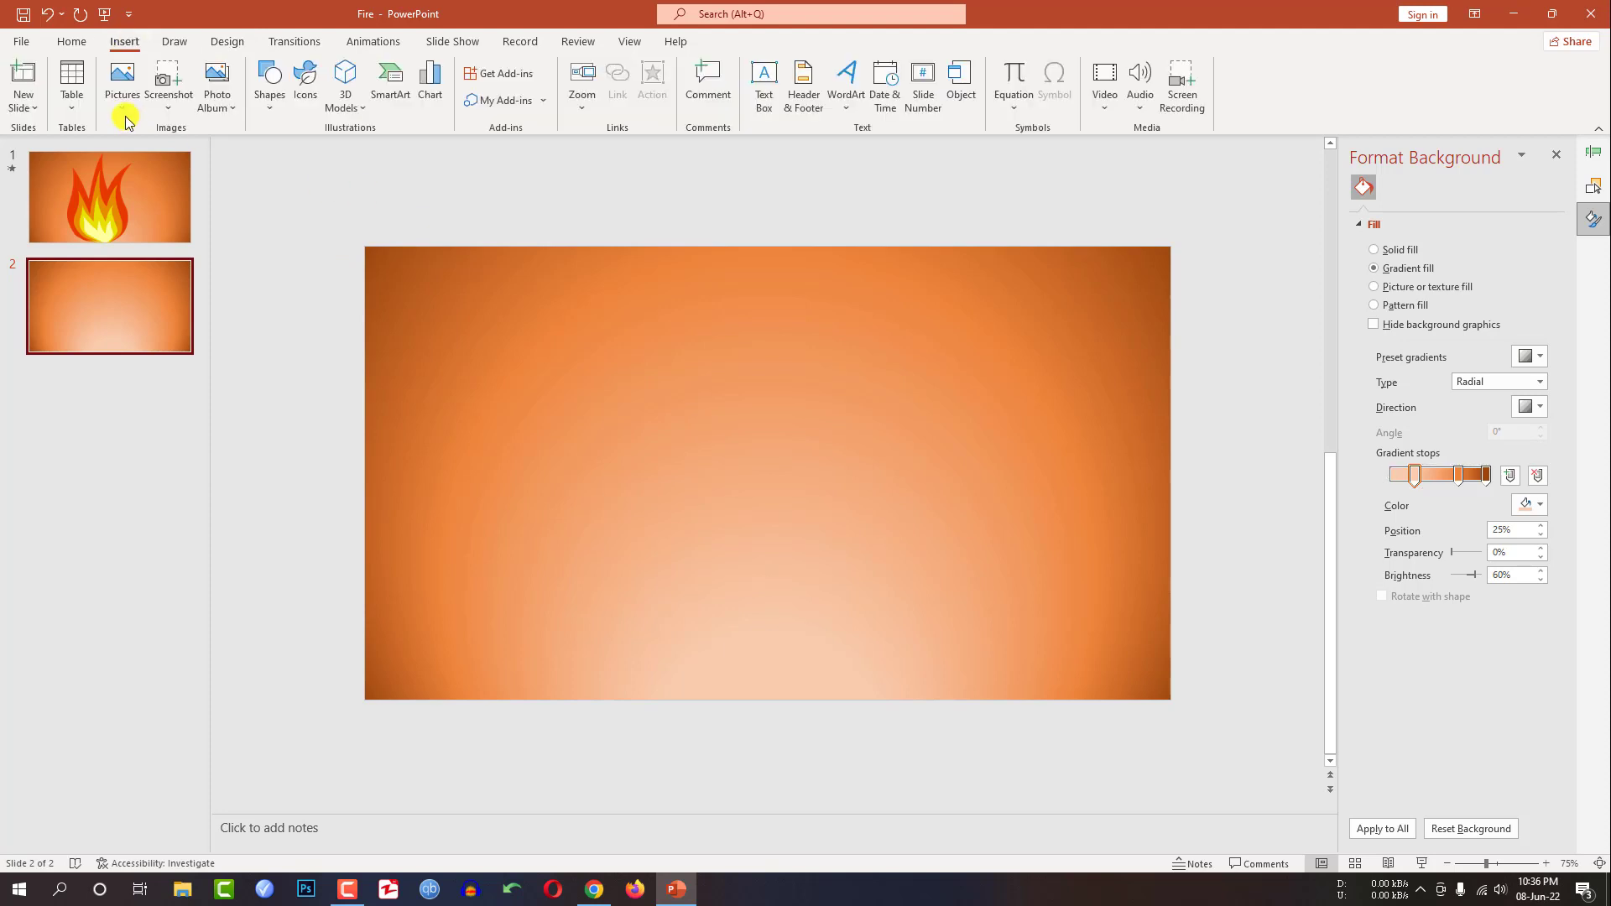
click(125, 109)
click(177, 203)
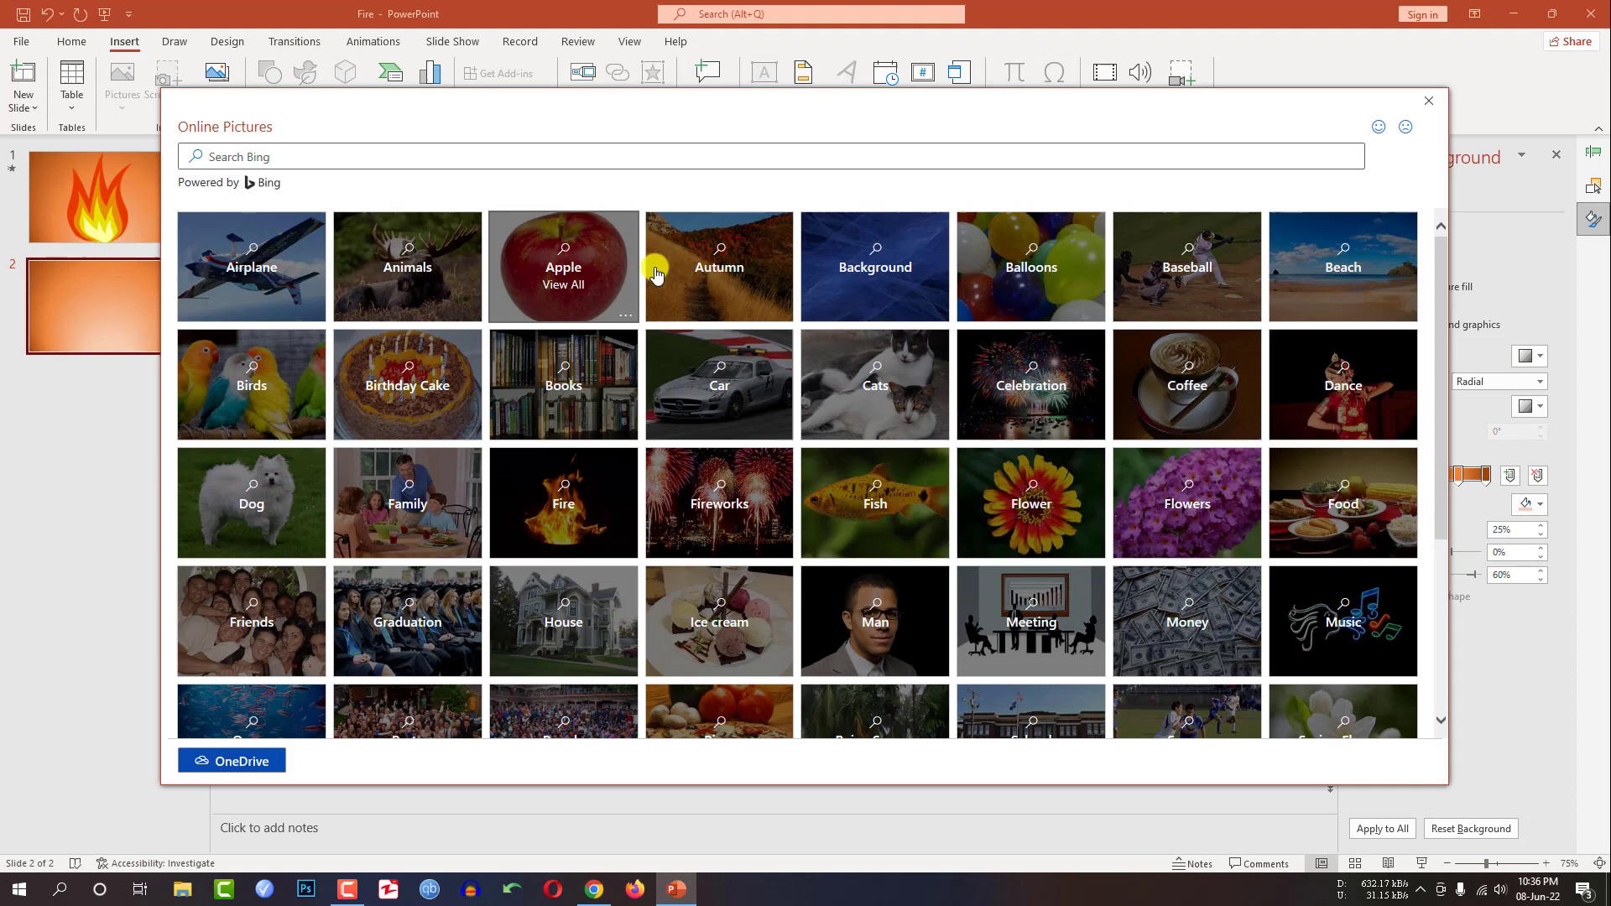
click(424, 158)
text(cartoon flame)
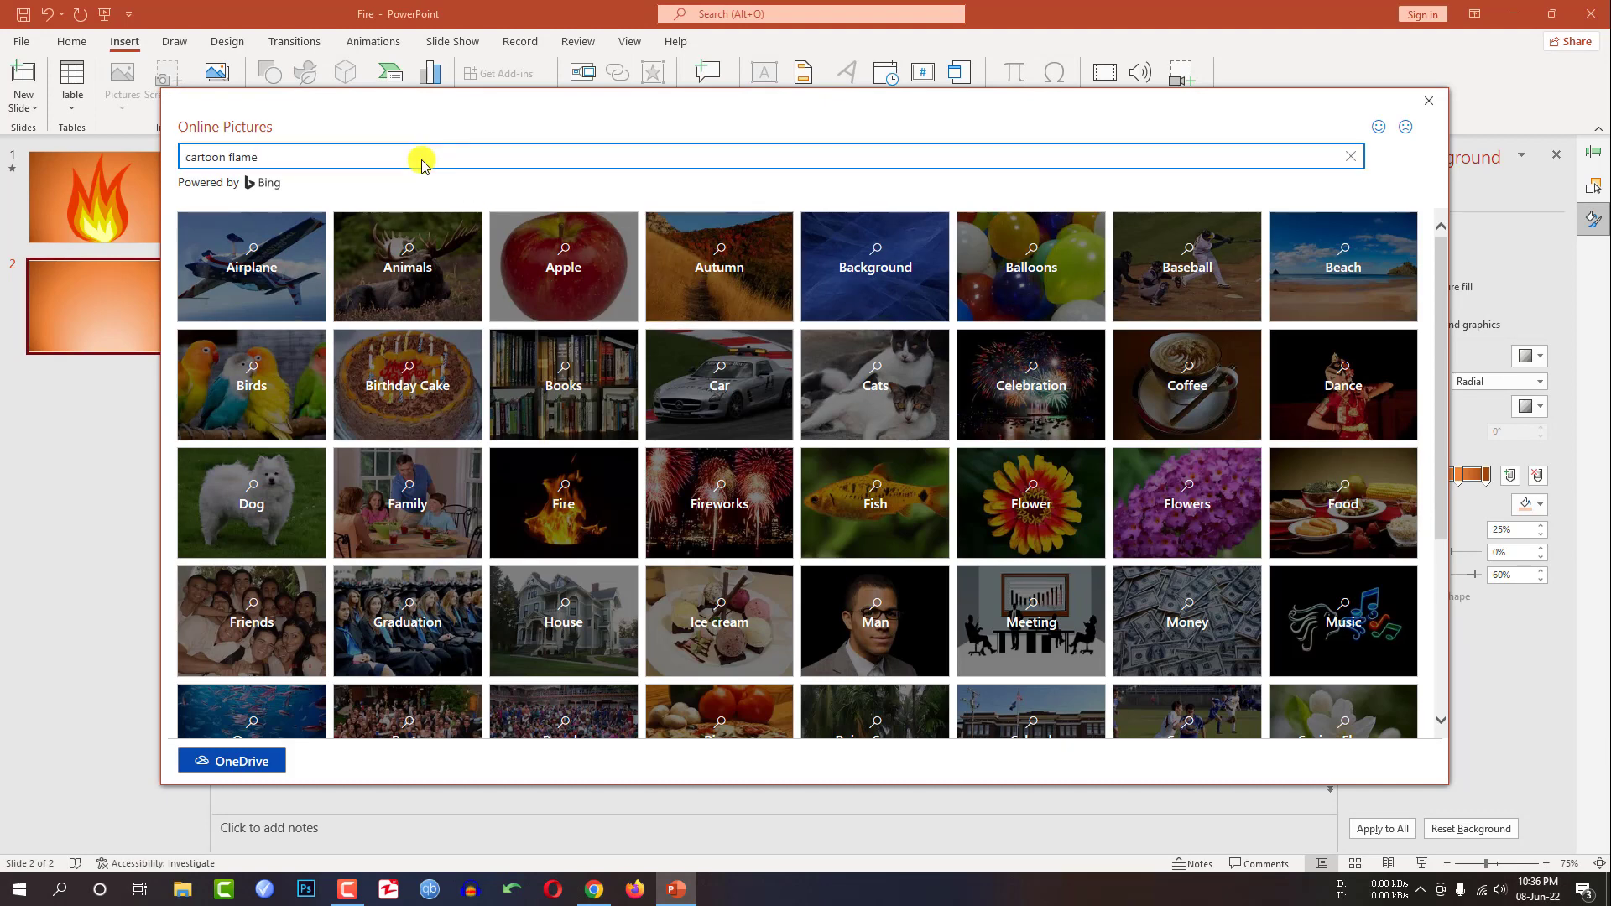
key(Return)
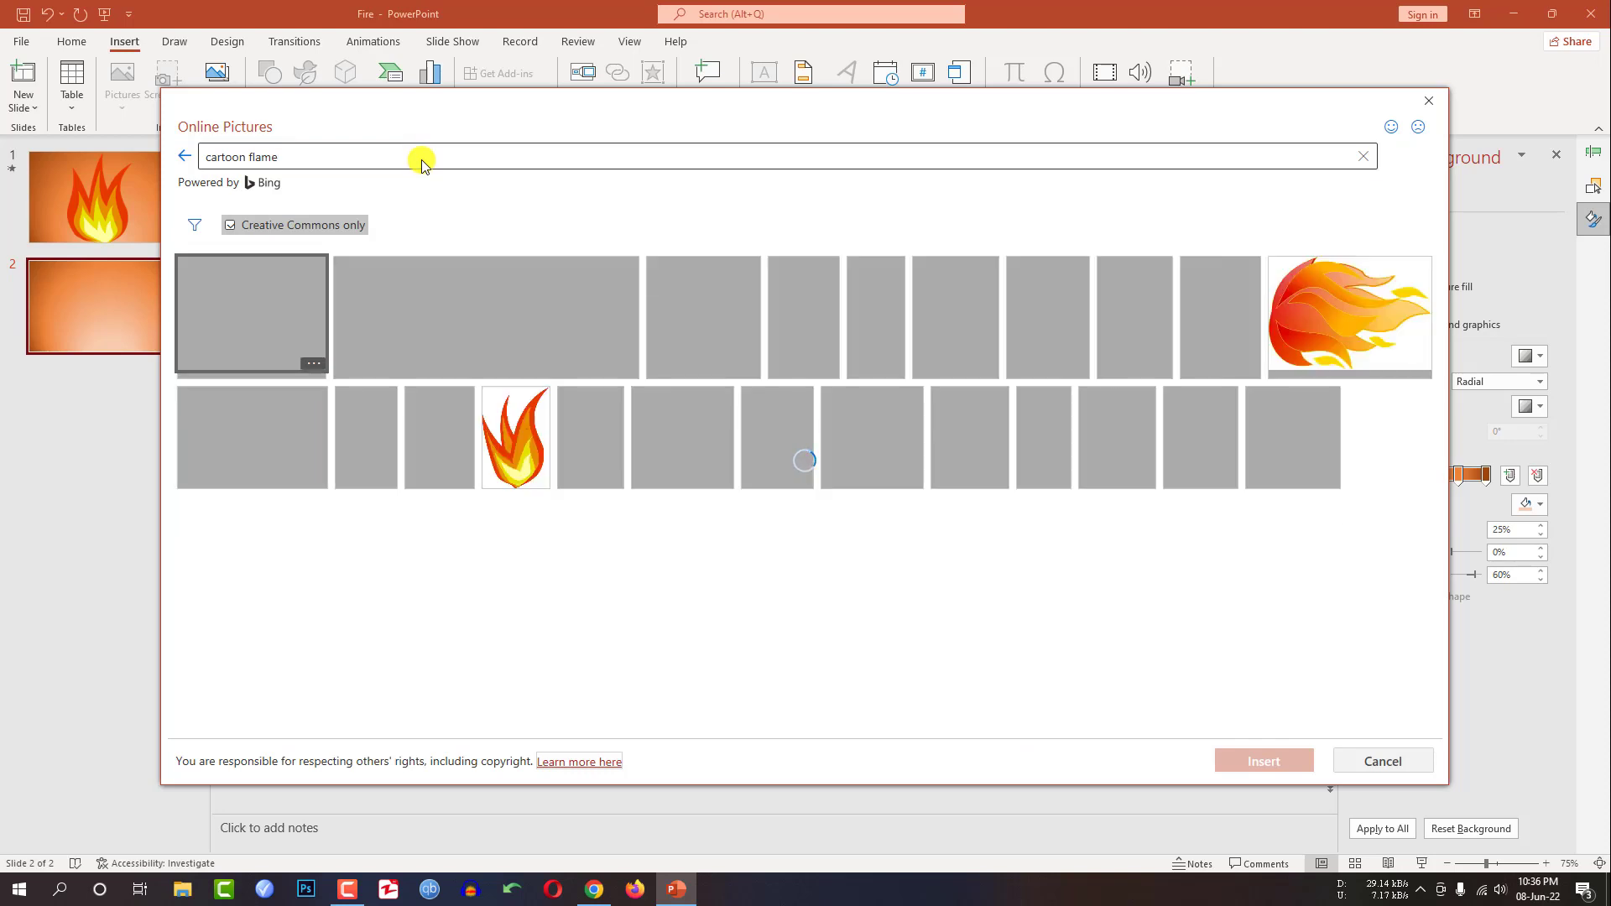
mouse_move(954, 312)
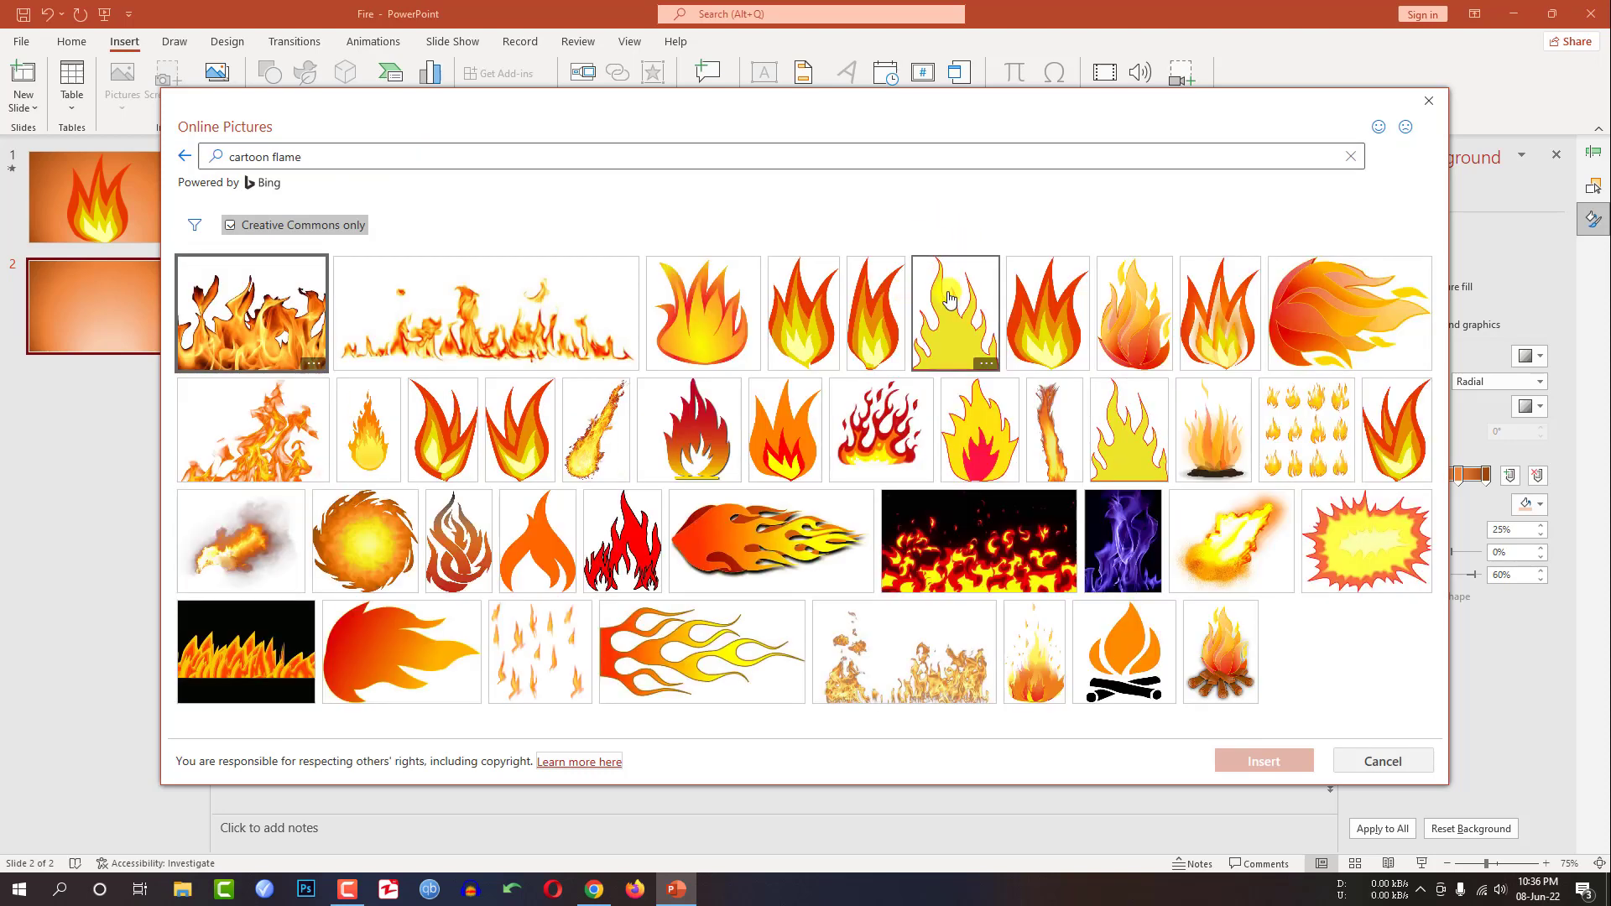
- Insert two of the cartoon flame images onto the slide
click(883, 311)
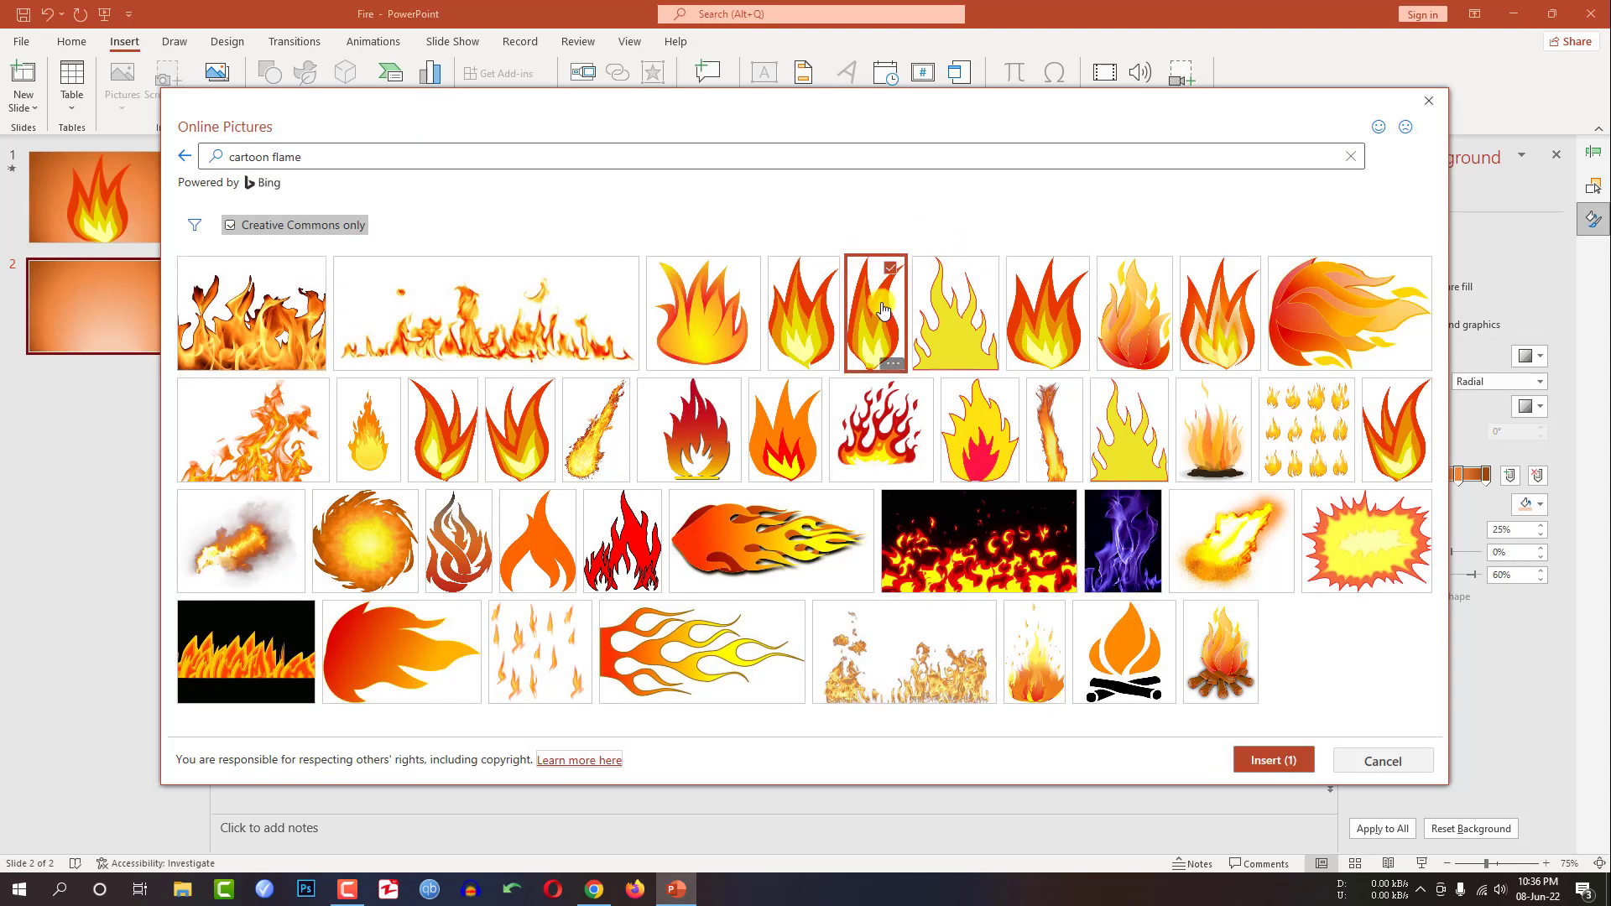
click(1038, 319)
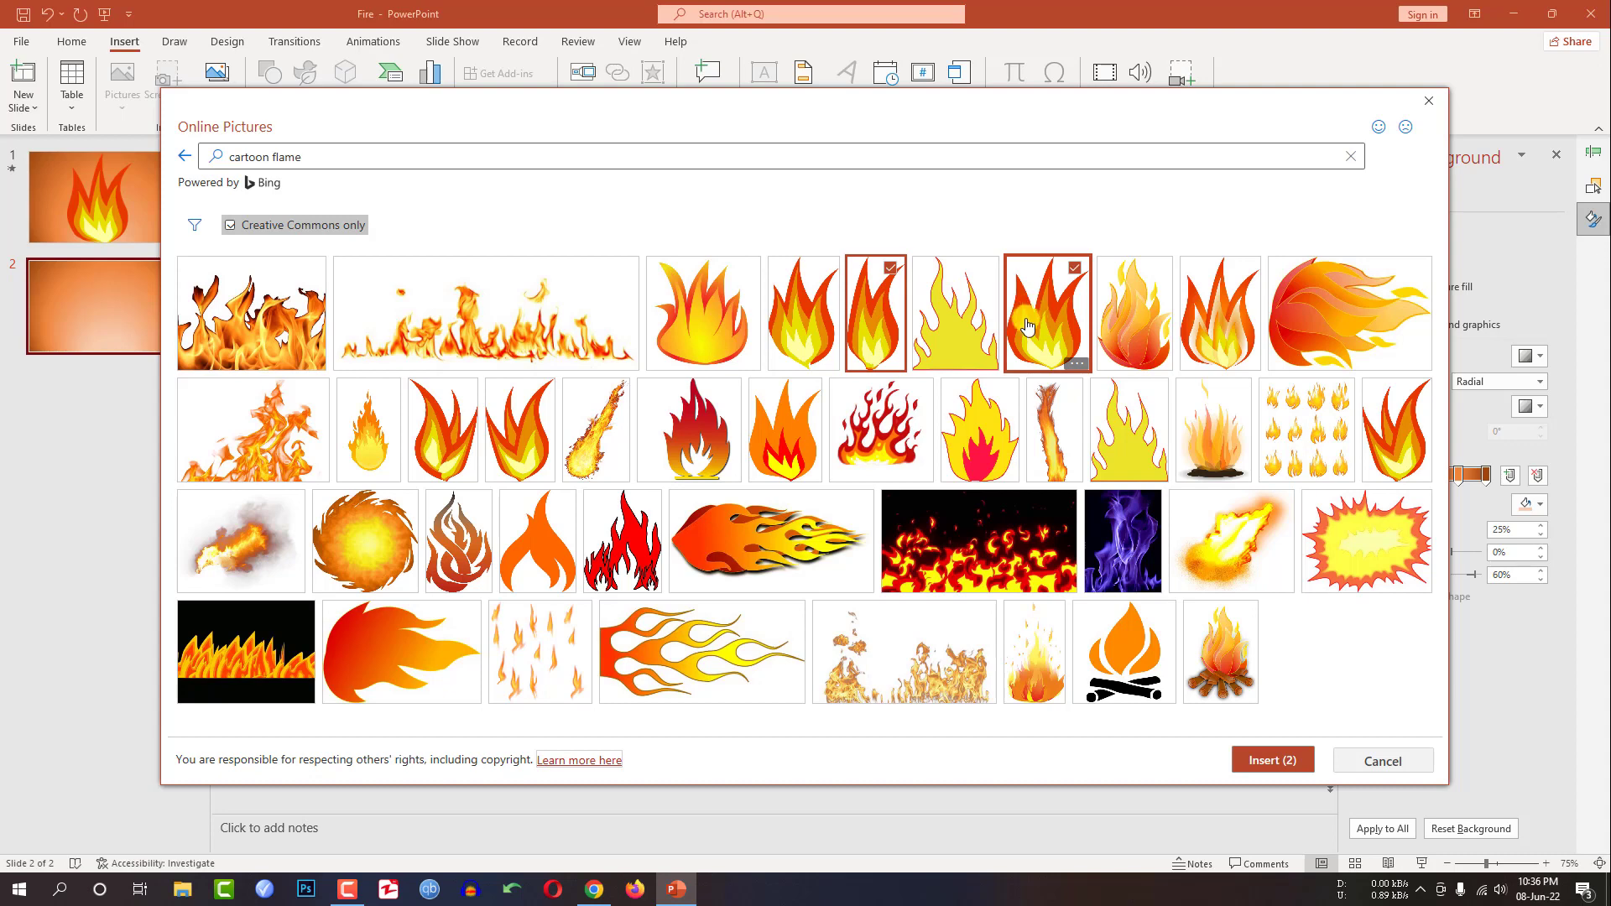
click(1267, 762)
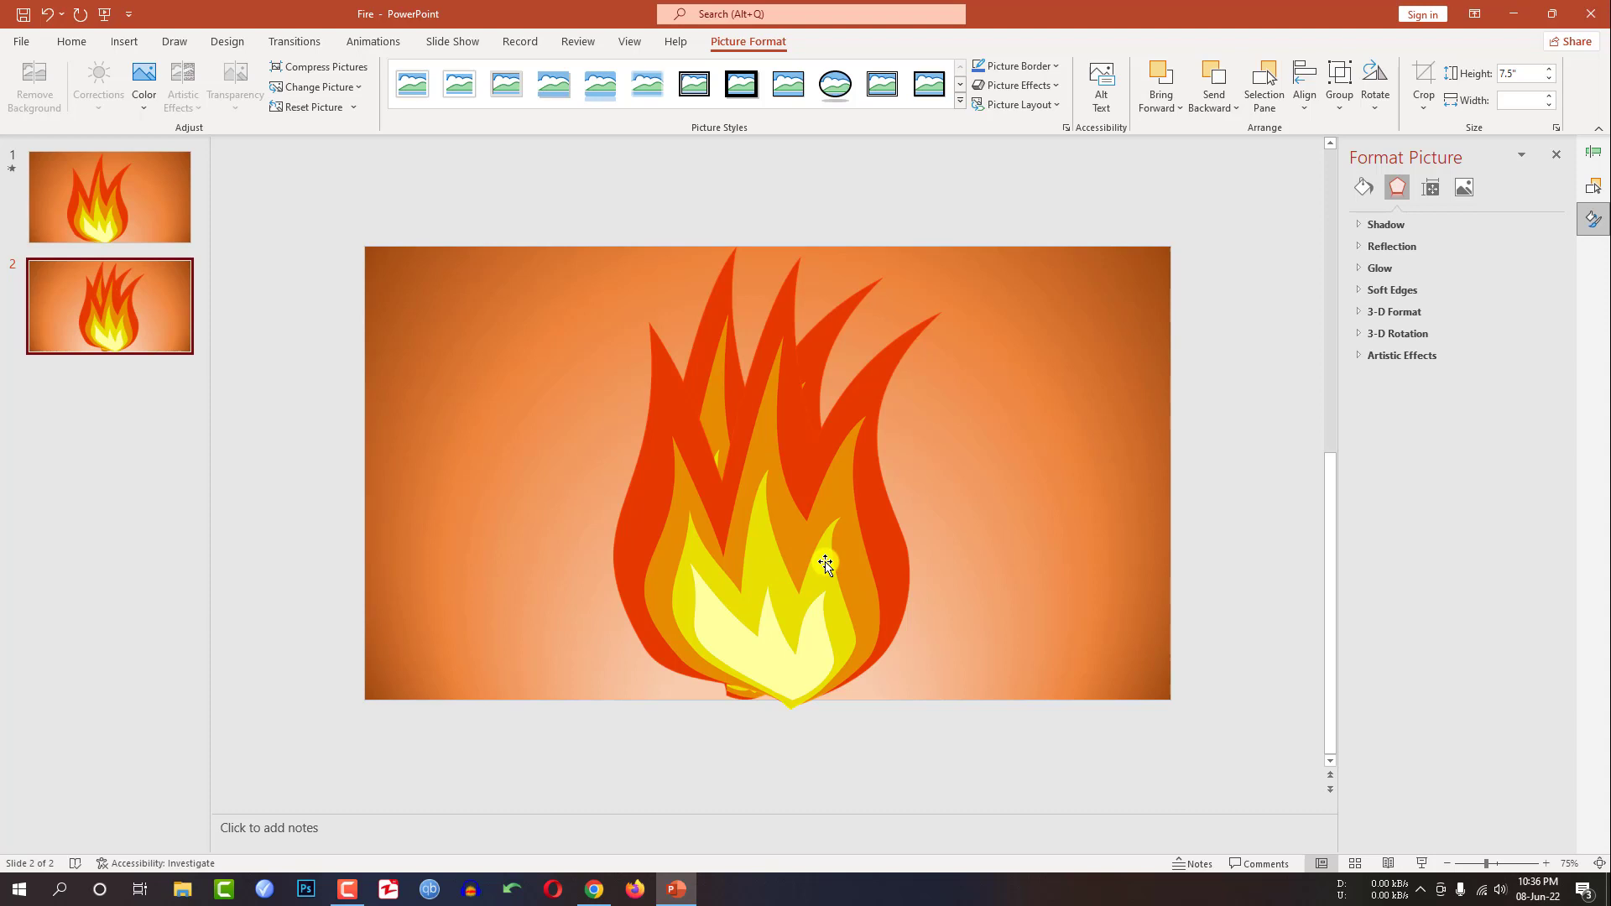
- Pull the two flames apart, pushing the right flame partly past the slide's right edge
drag(739, 564, 1066, 568)
click(700, 564)
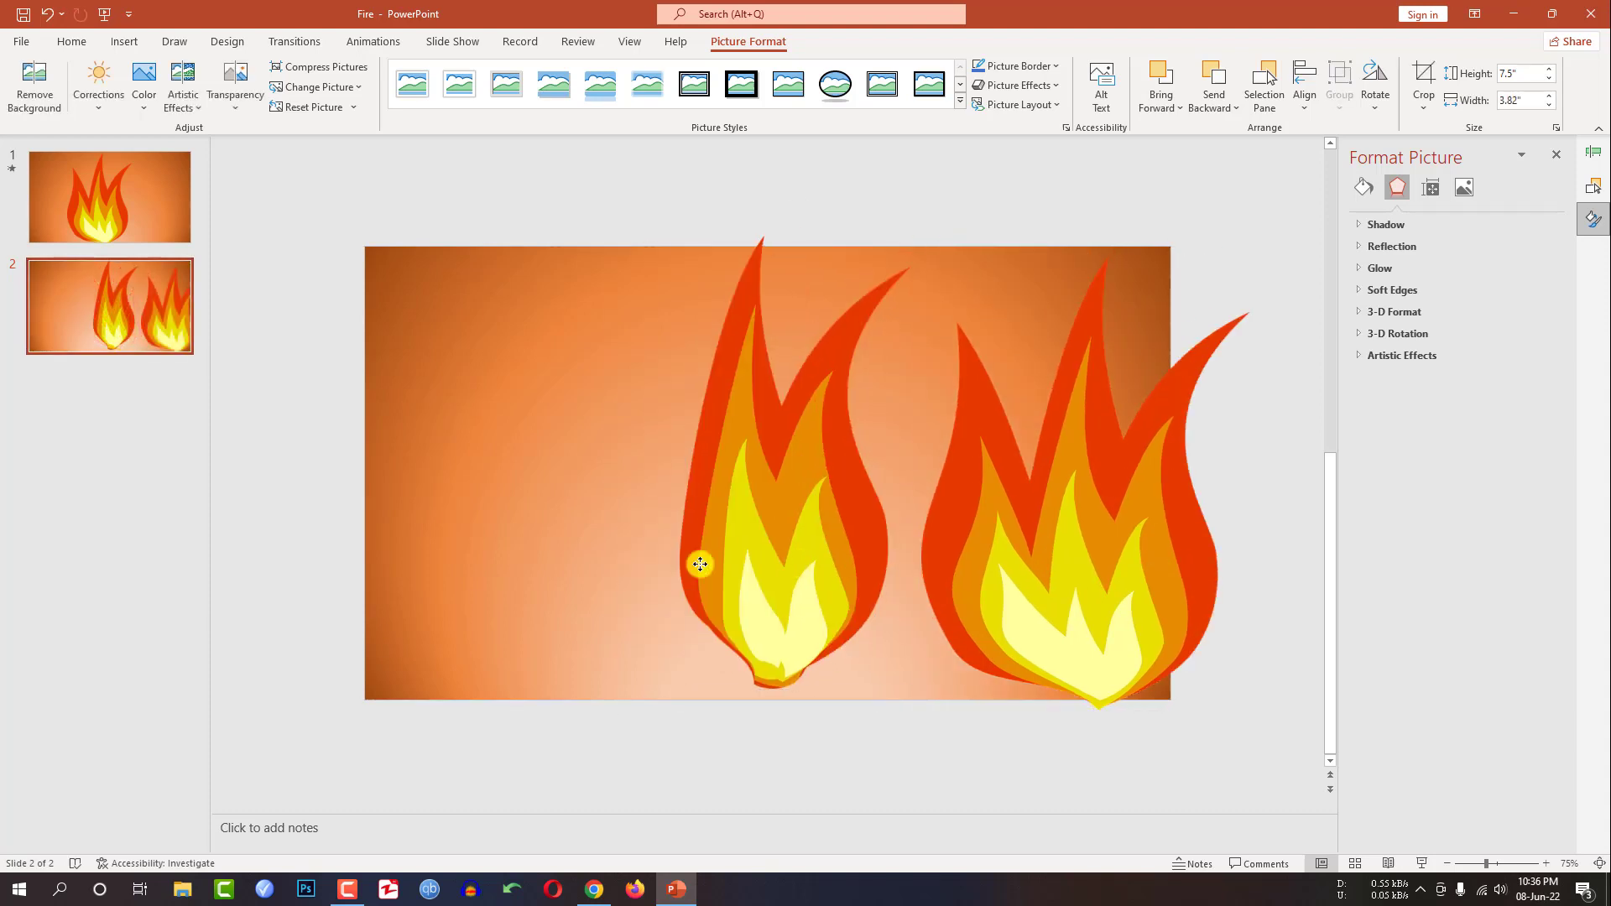
drag(701, 564, 467, 565)
drag(1072, 568, 844, 565)
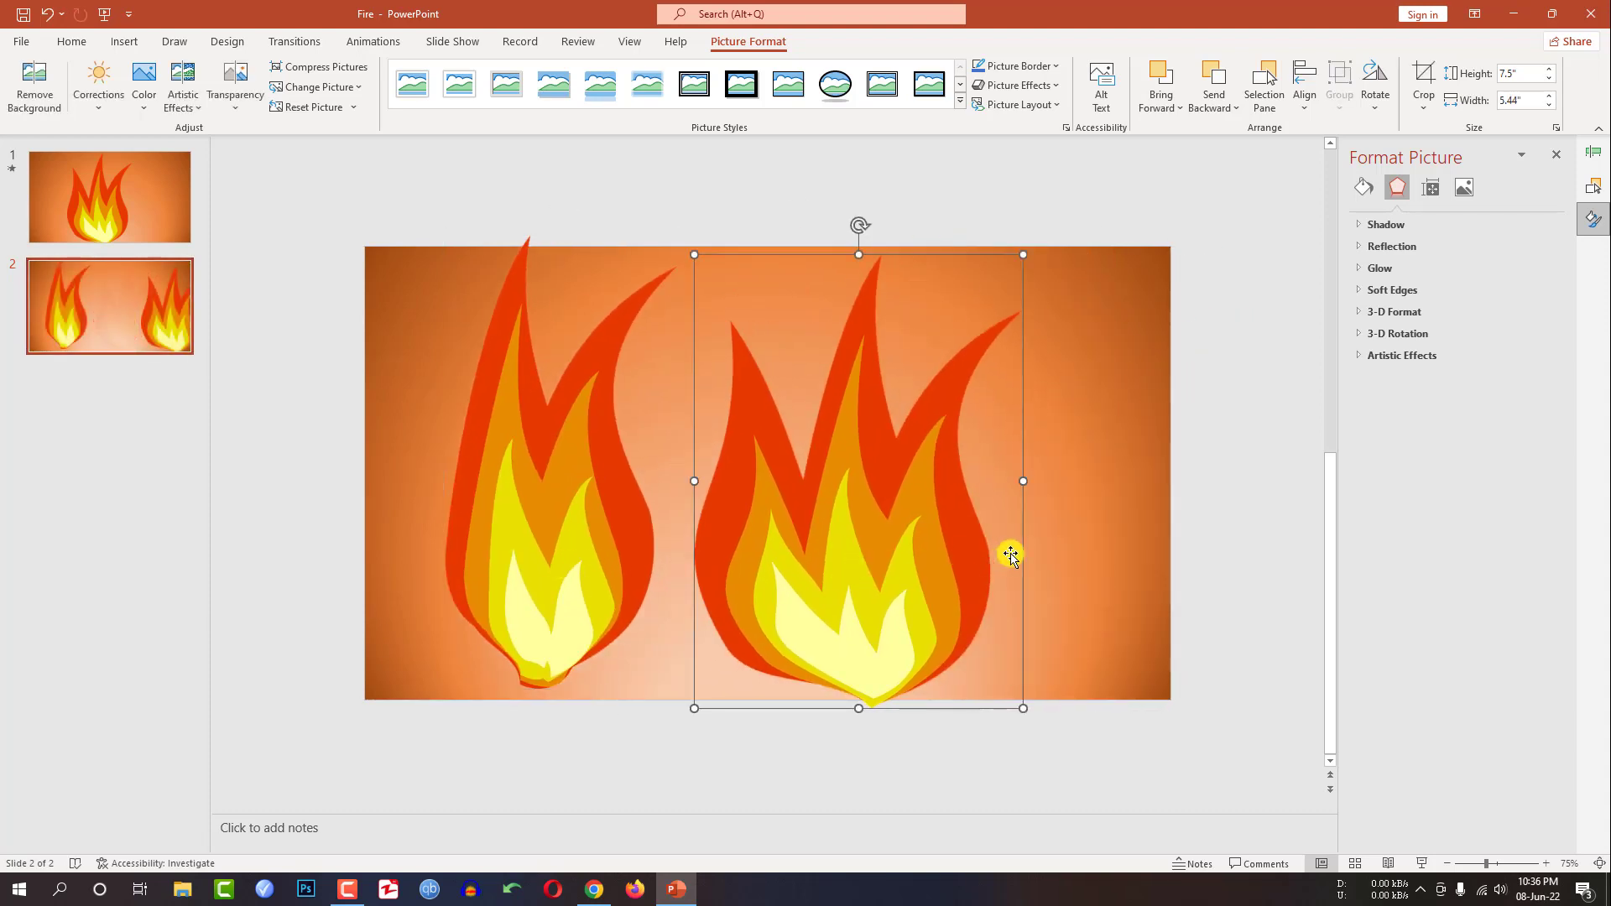
drag(934, 582, 1167, 582)
- Shrink the other flame and centre it horizontally on the slide
click(568, 565)
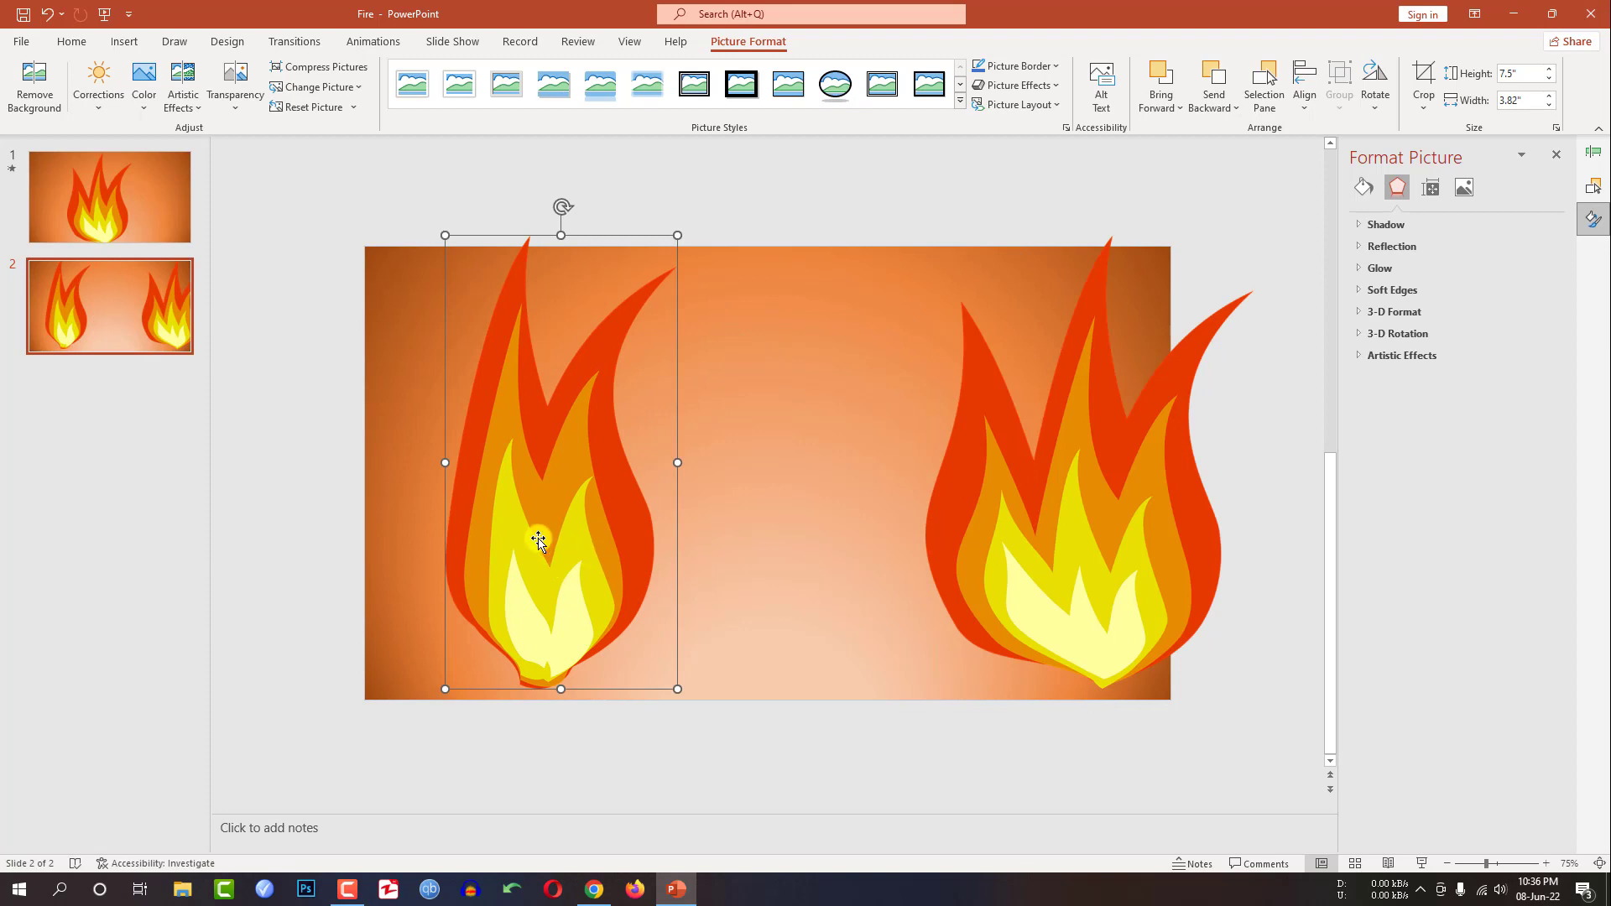
drag(537, 541, 743, 553)
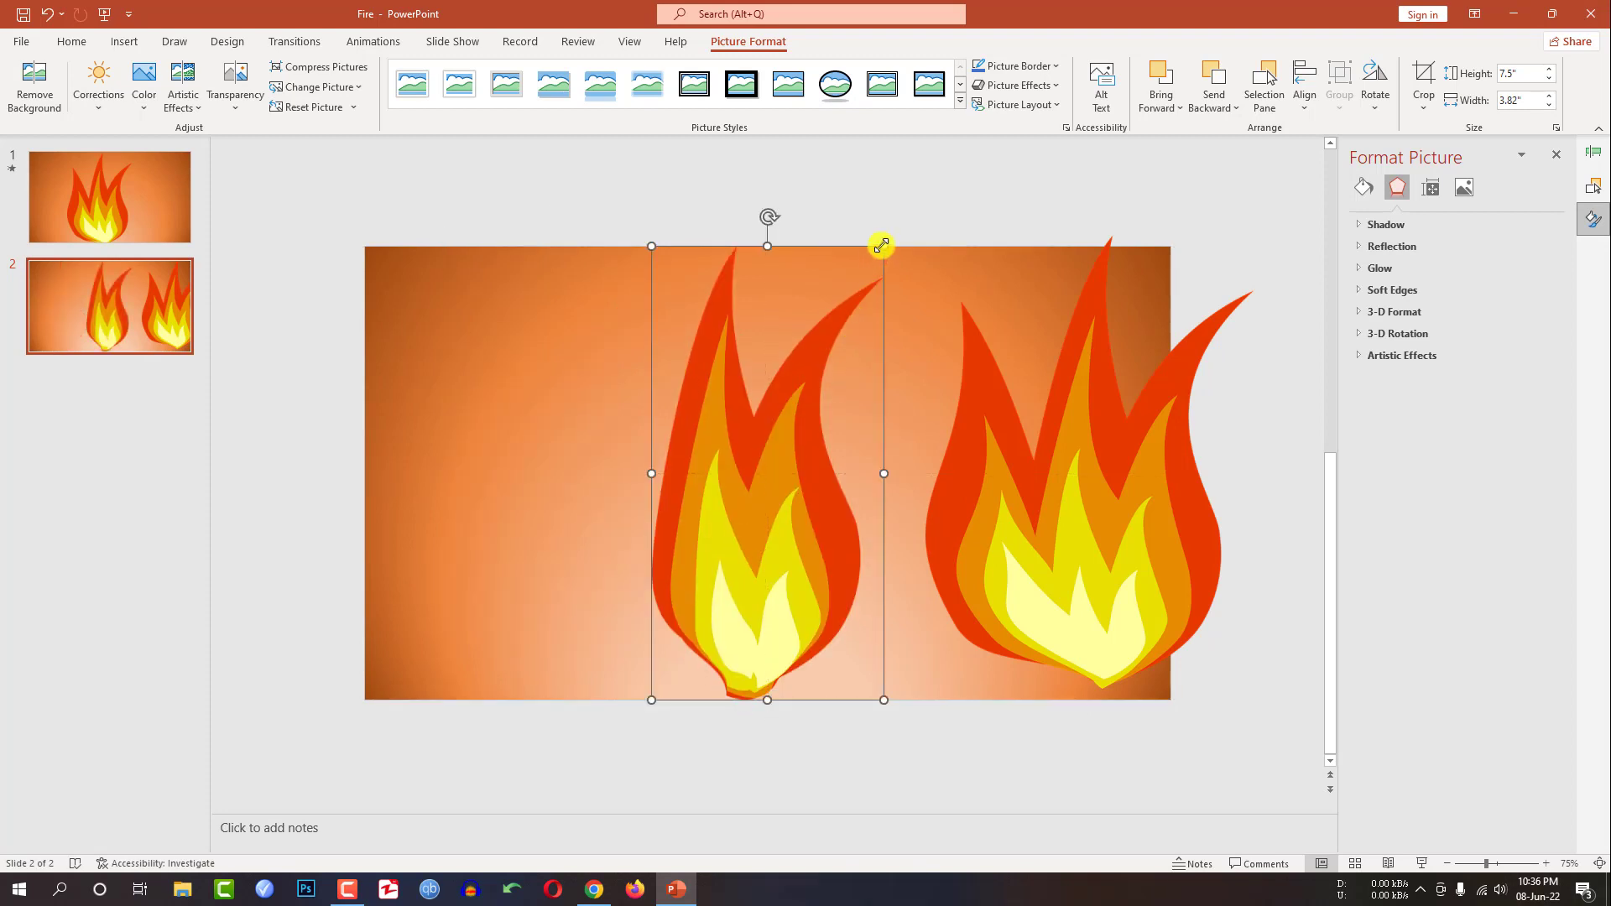
drag(881, 242, 827, 406)
drag(757, 612, 775, 611)
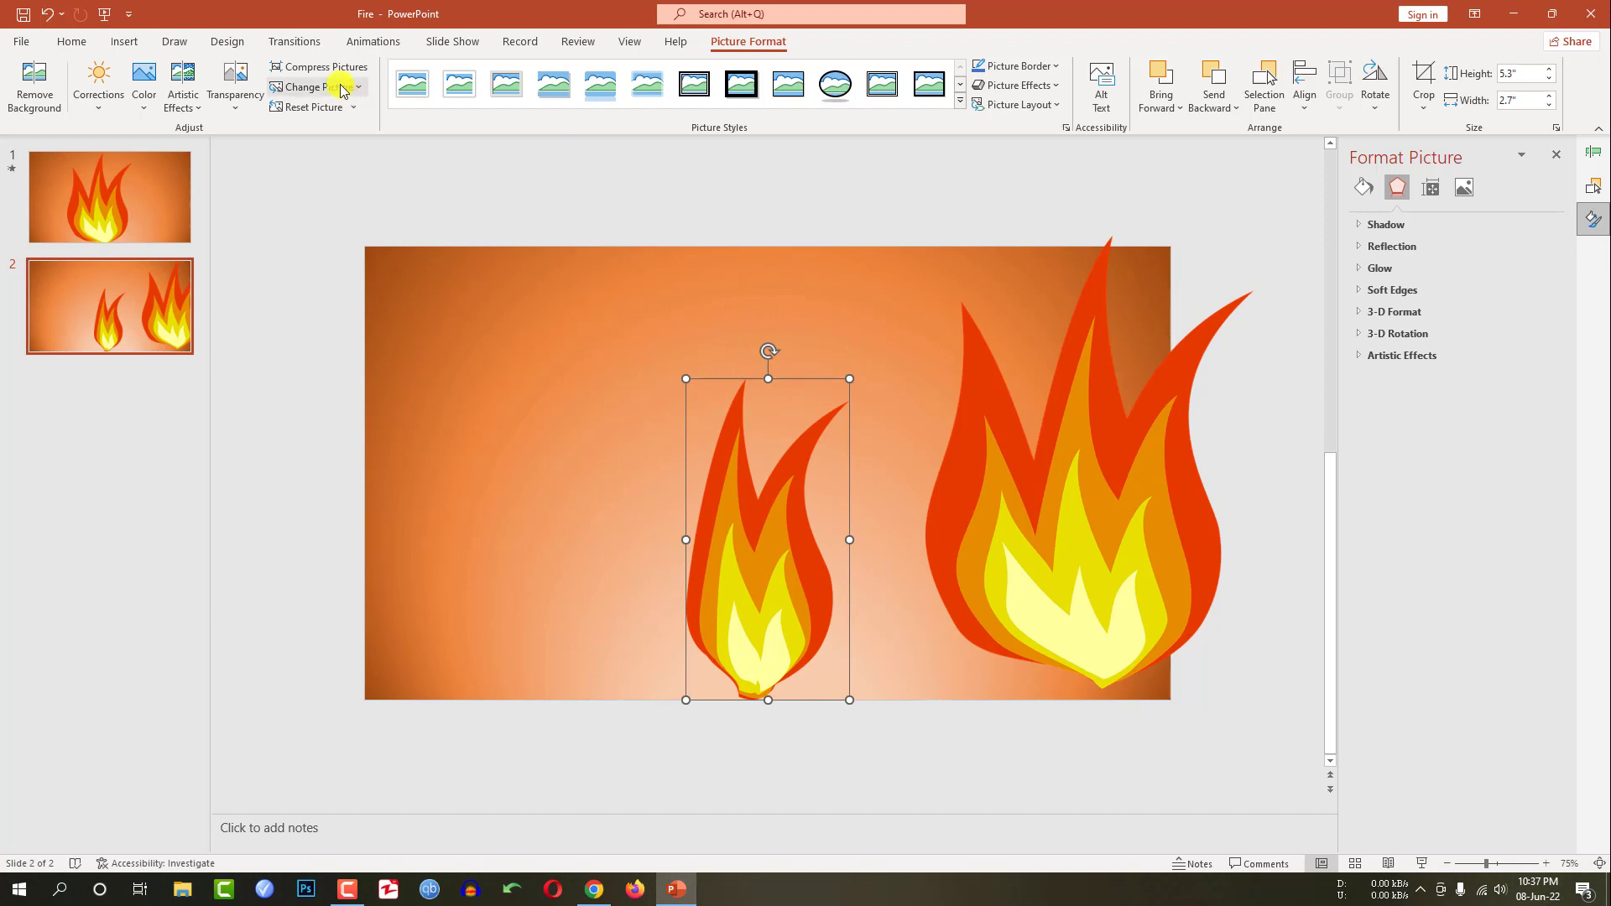
- Apply the Blink emphasis animation to the small centre flame
click(370, 42)
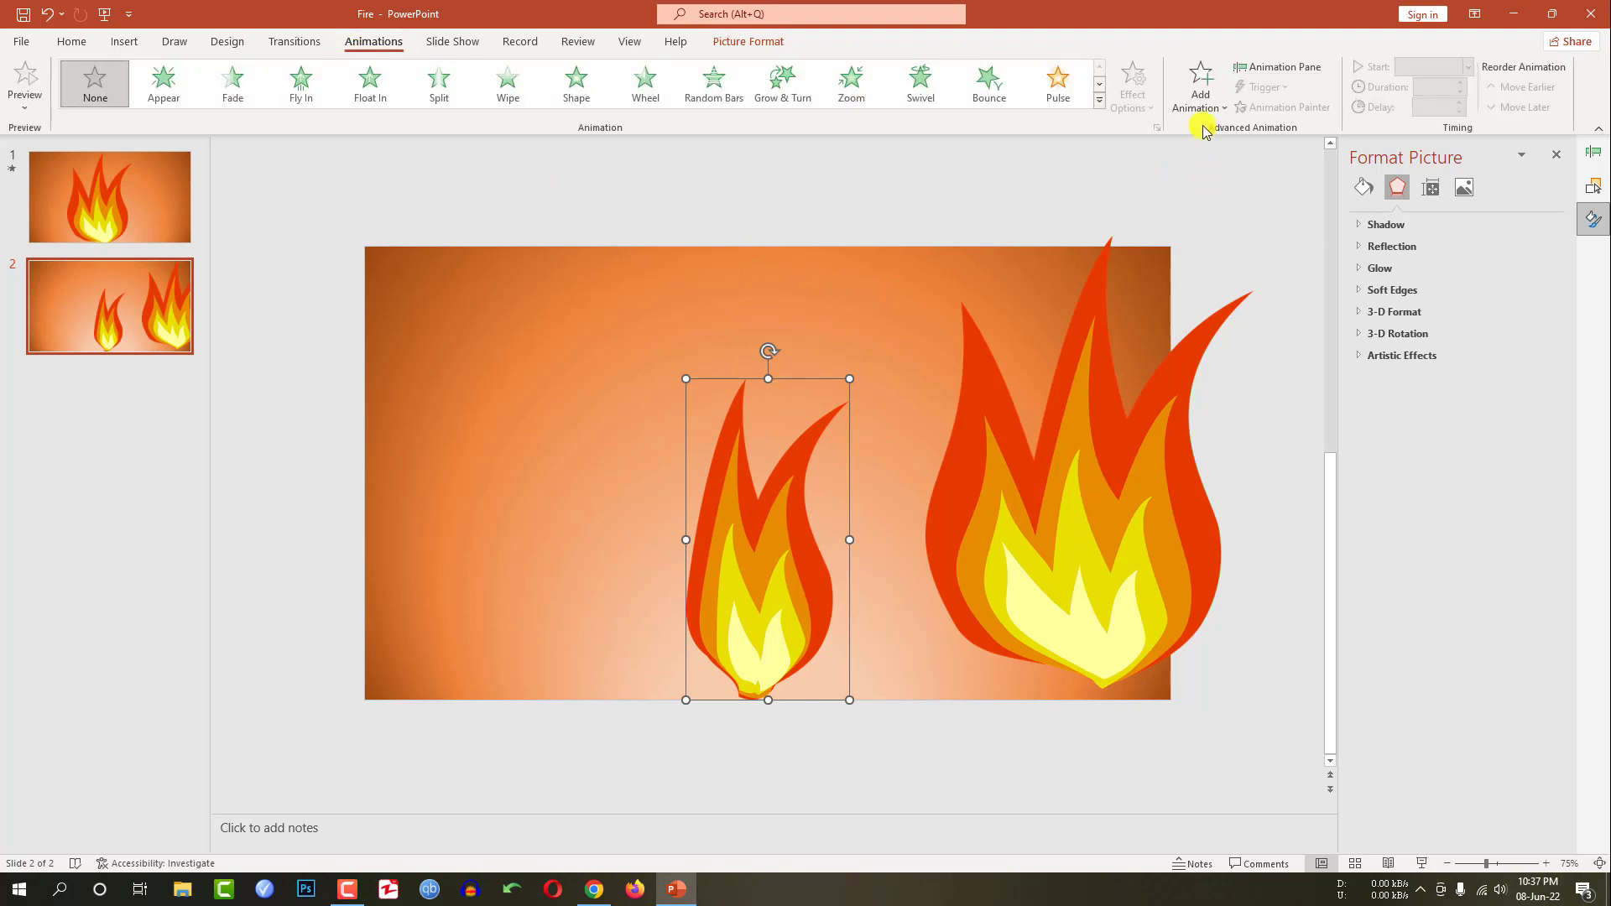
click(1201, 84)
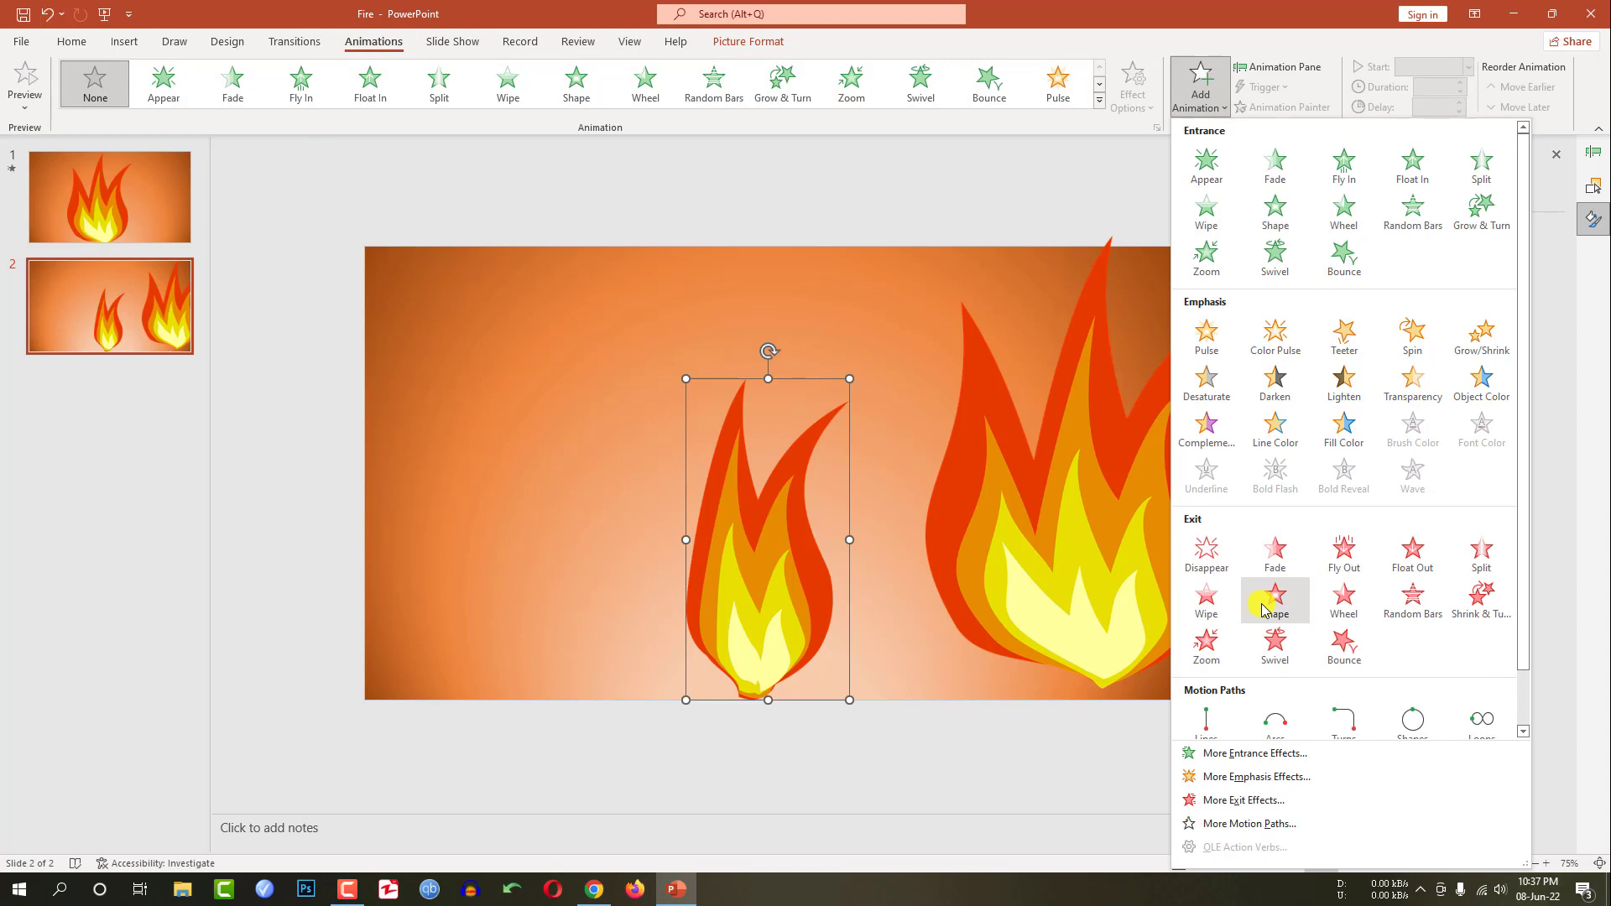
click(1261, 786)
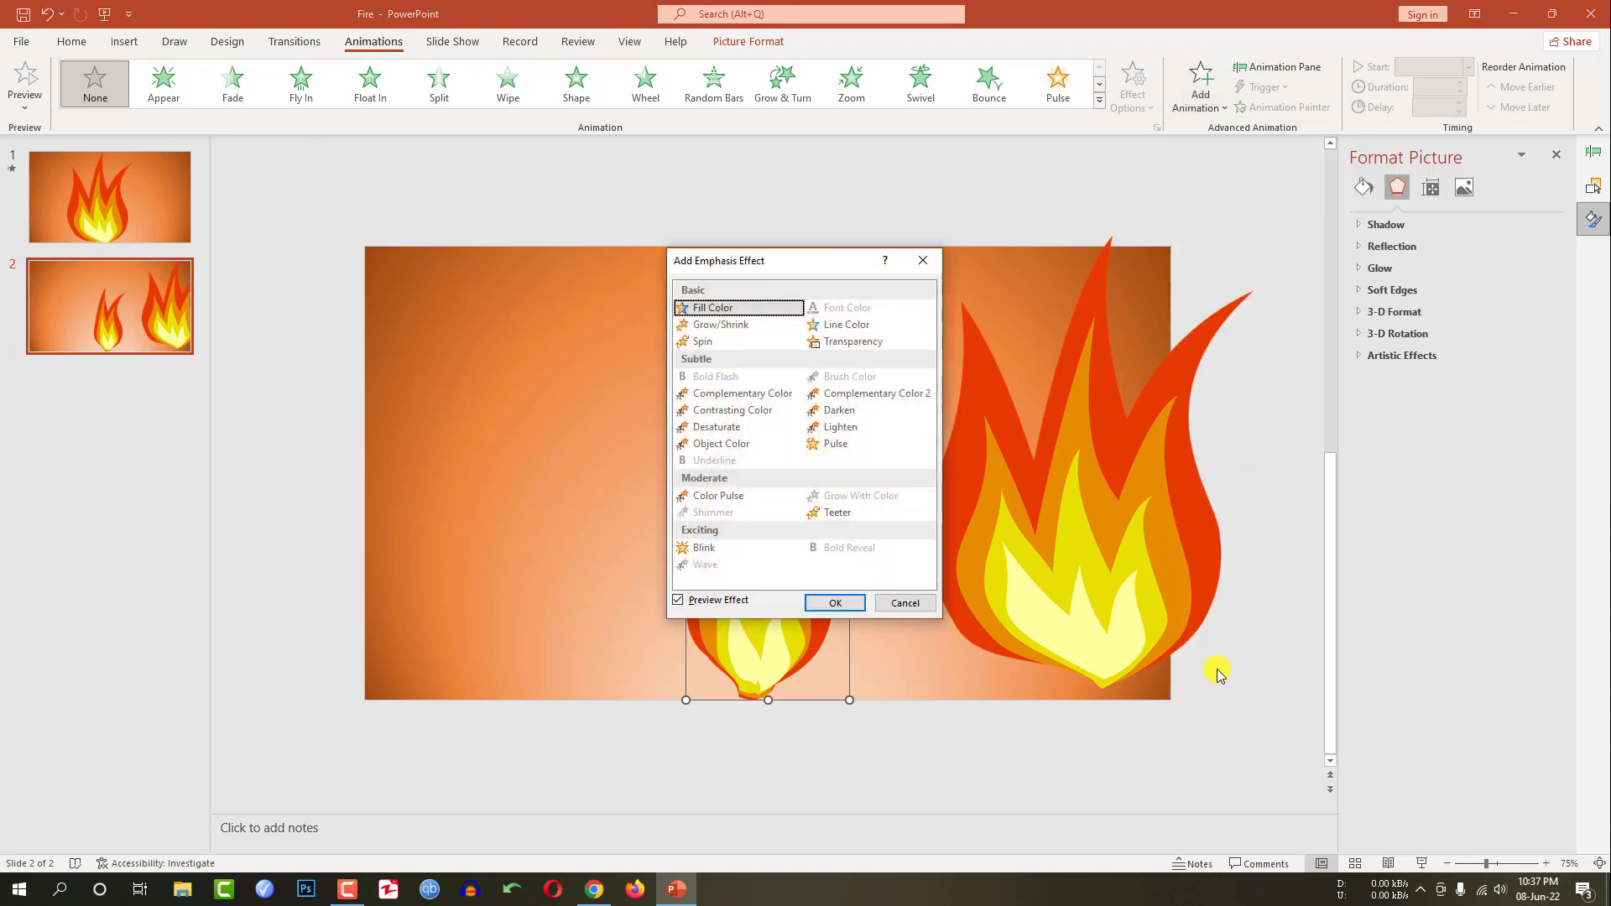
click(709, 549)
click(835, 604)
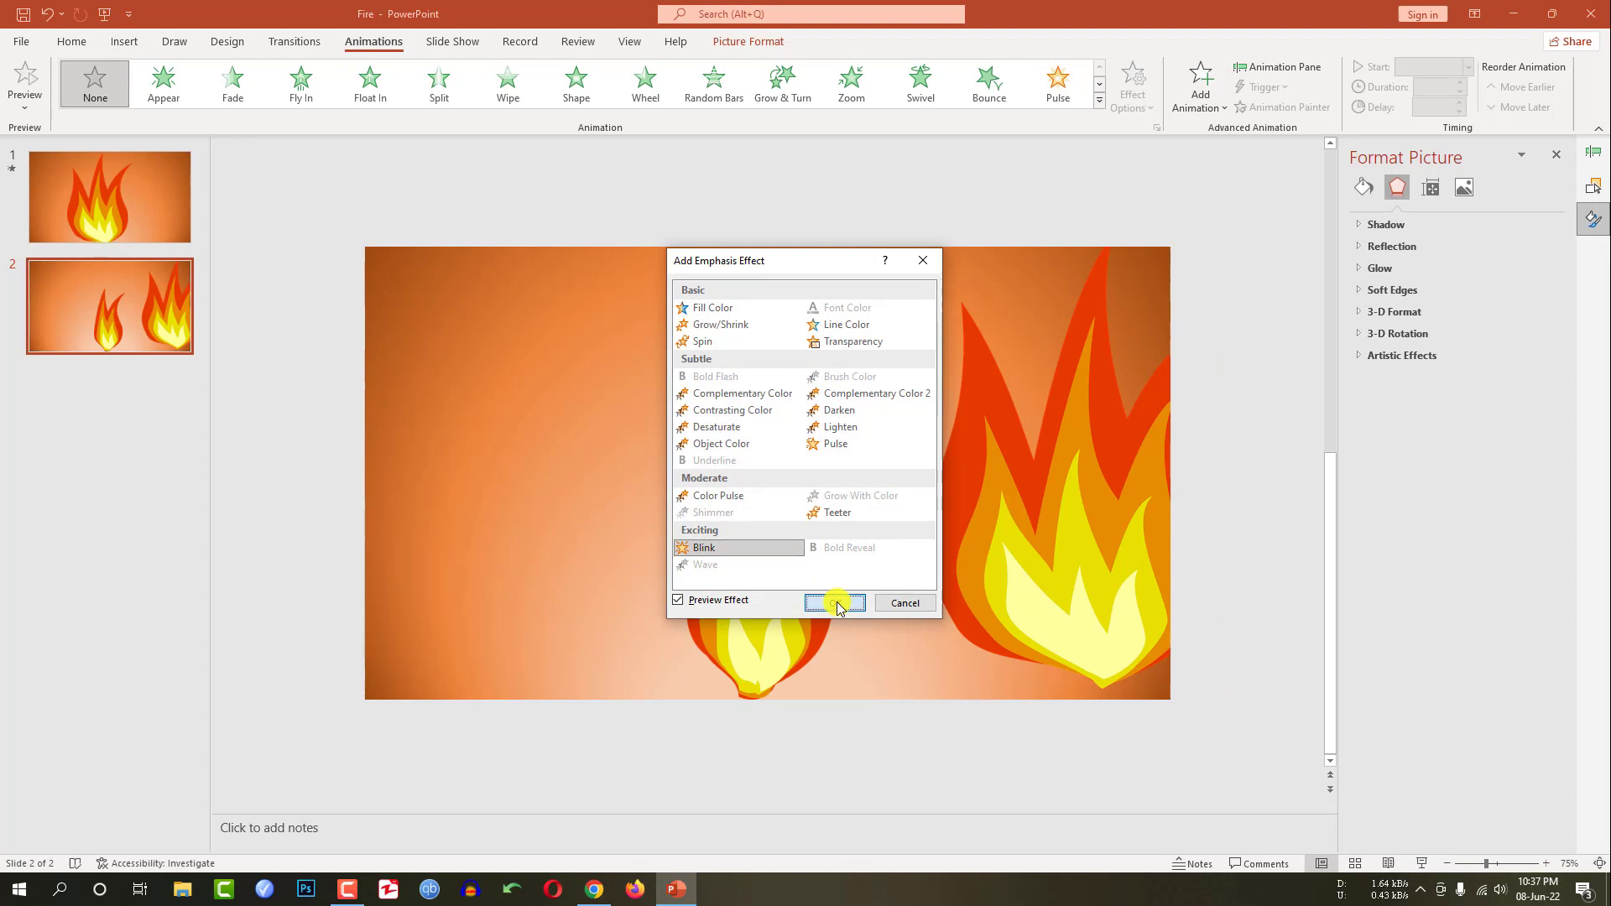
click(835, 604)
- Set the Blink timing to repeat Until End of Slide
click(1276, 72)
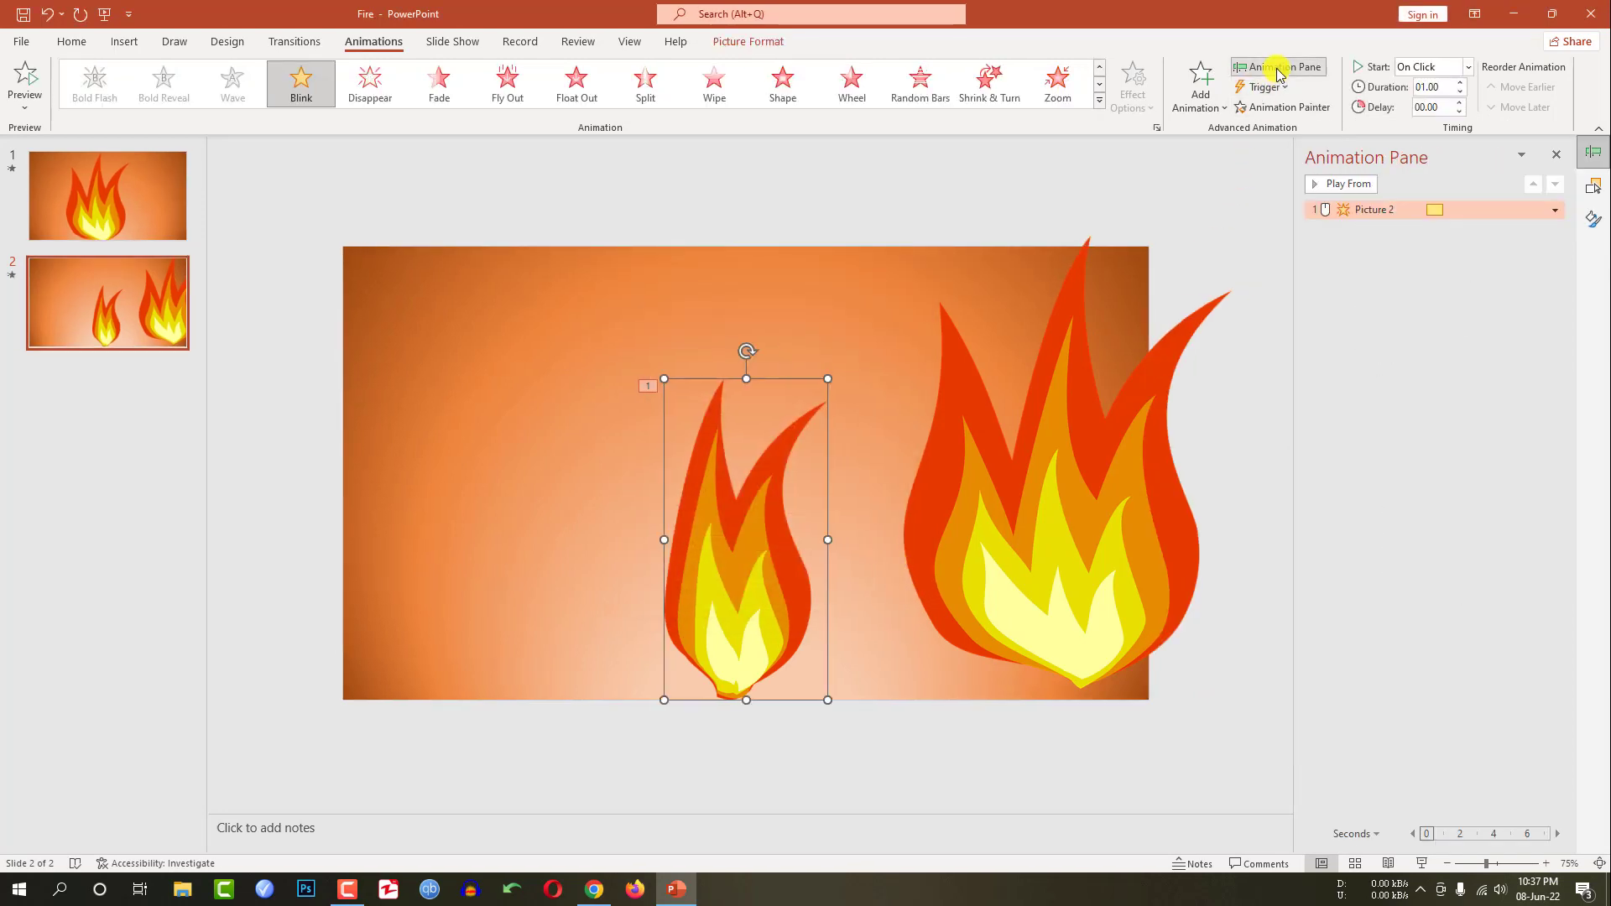
click(1555, 210)
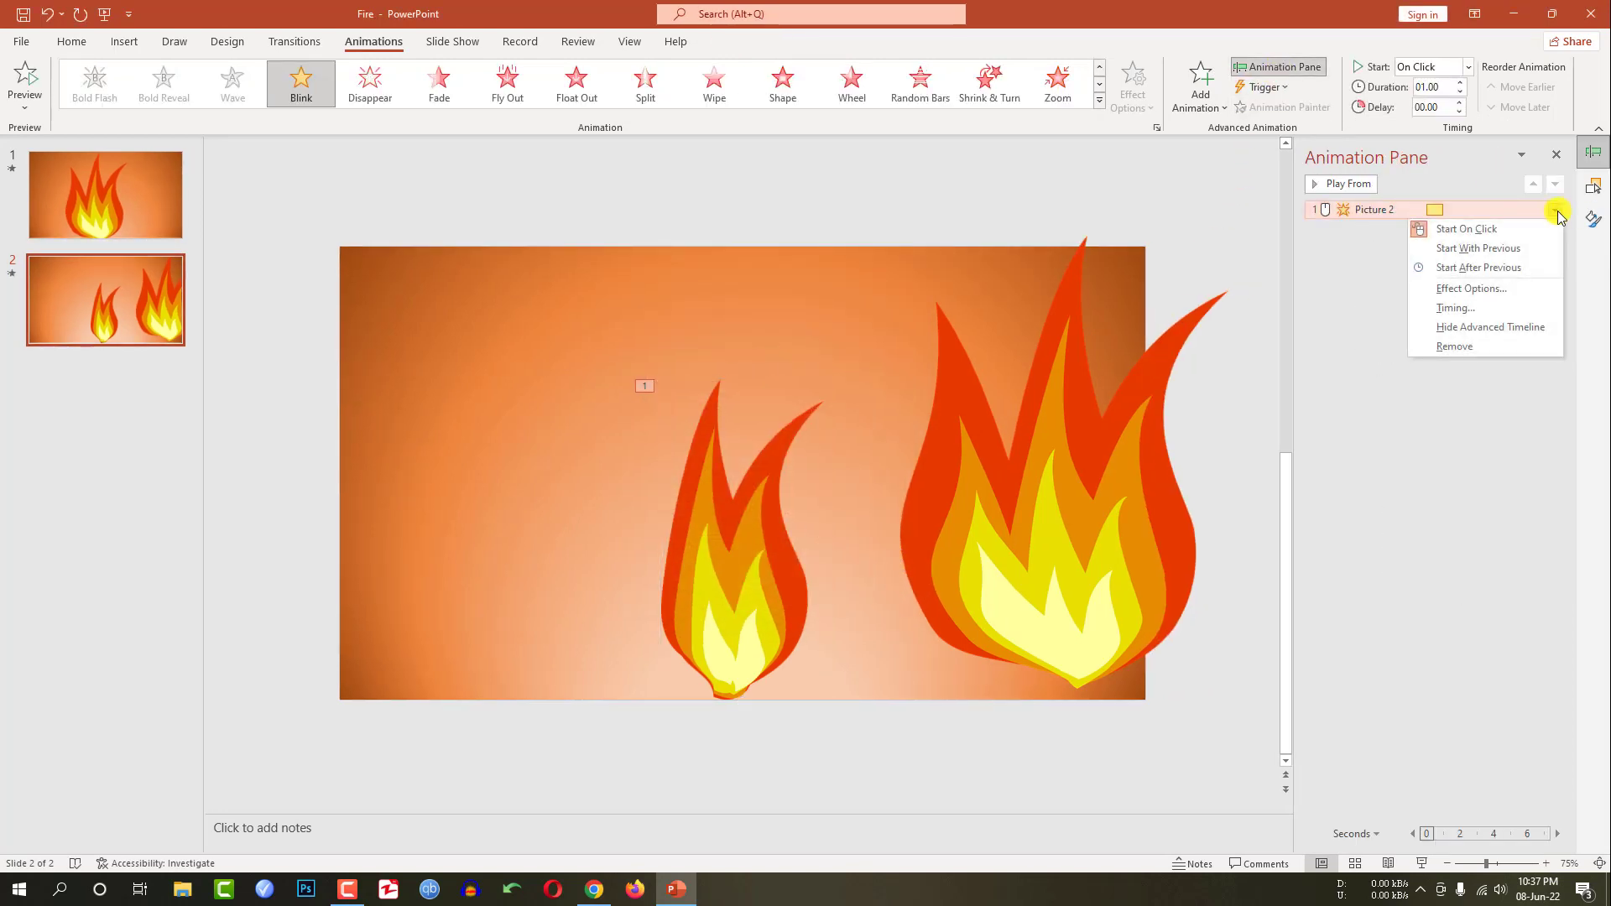
click(1469, 289)
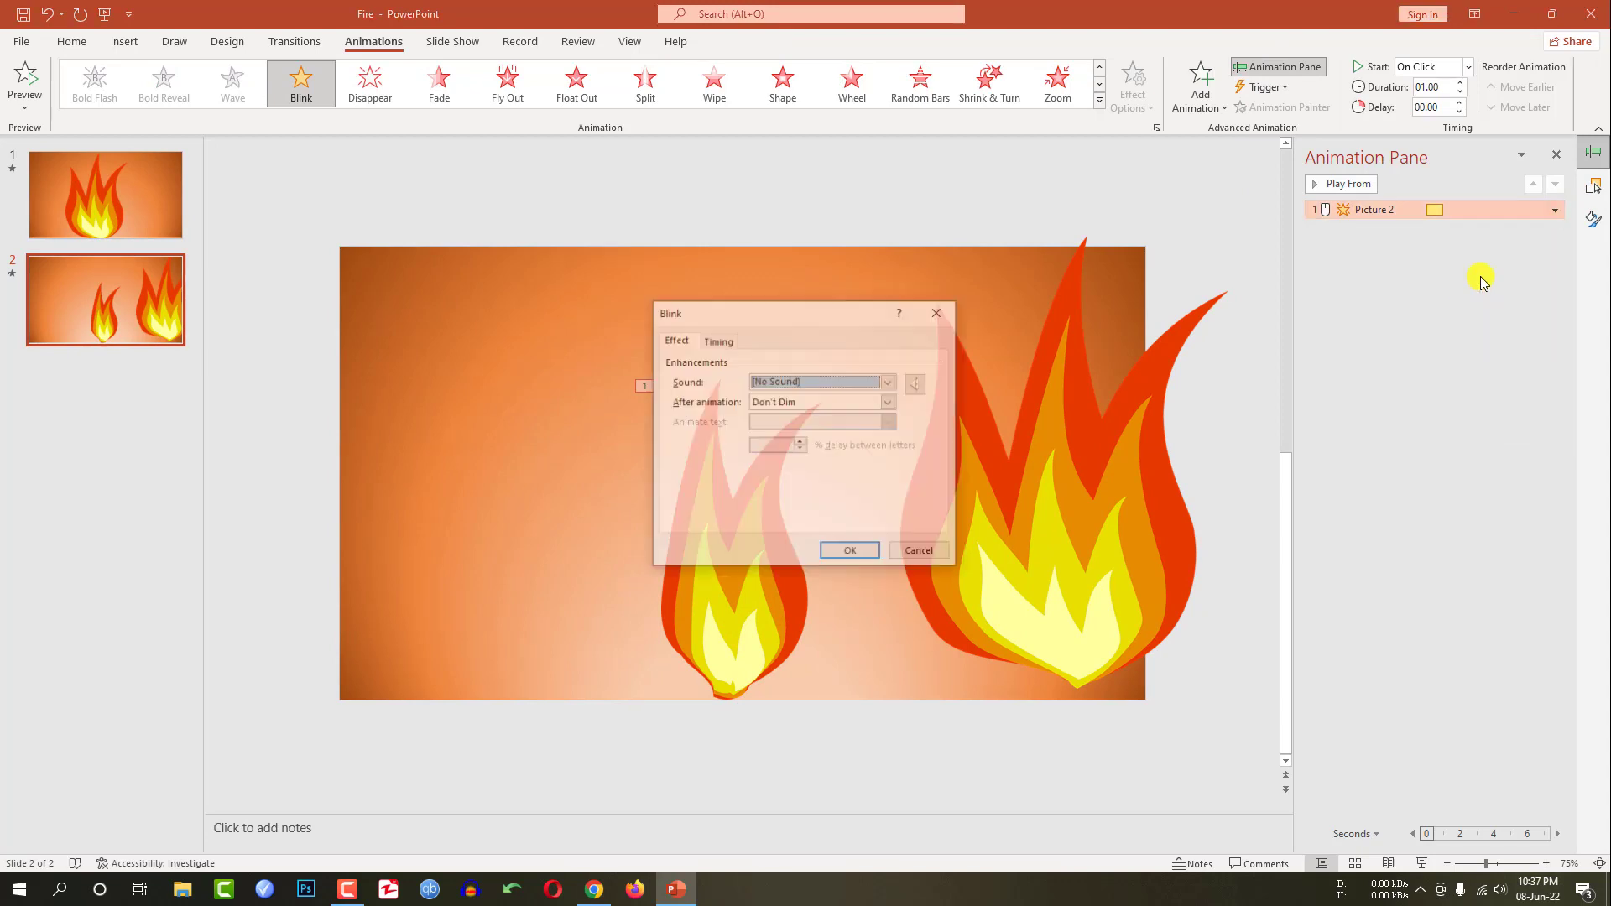
click(717, 340)
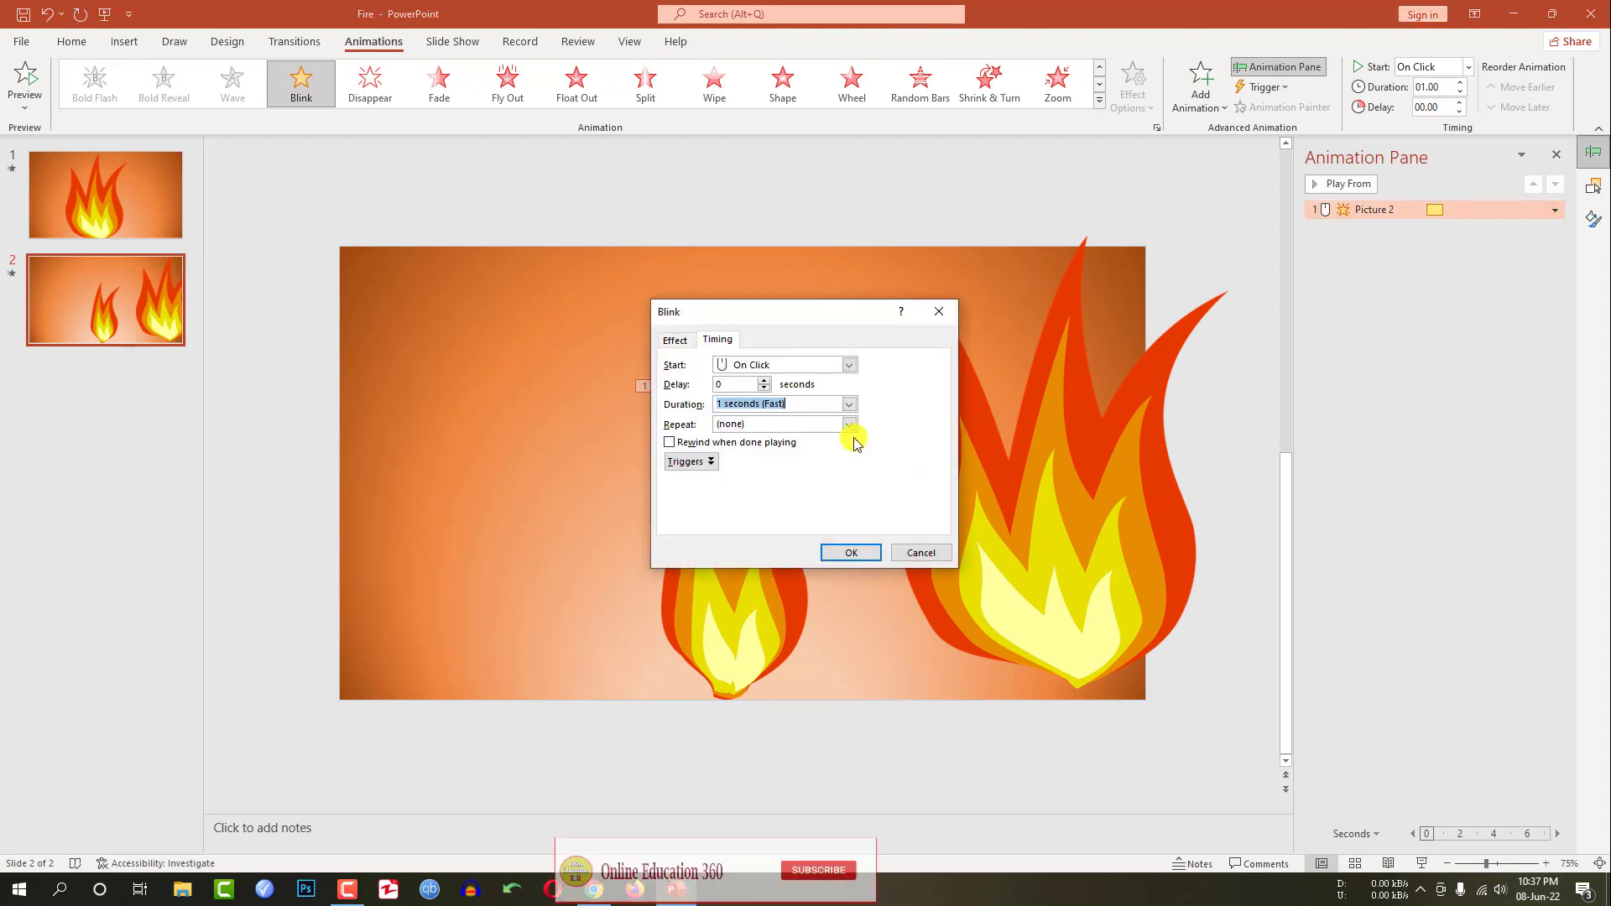
click(849, 424)
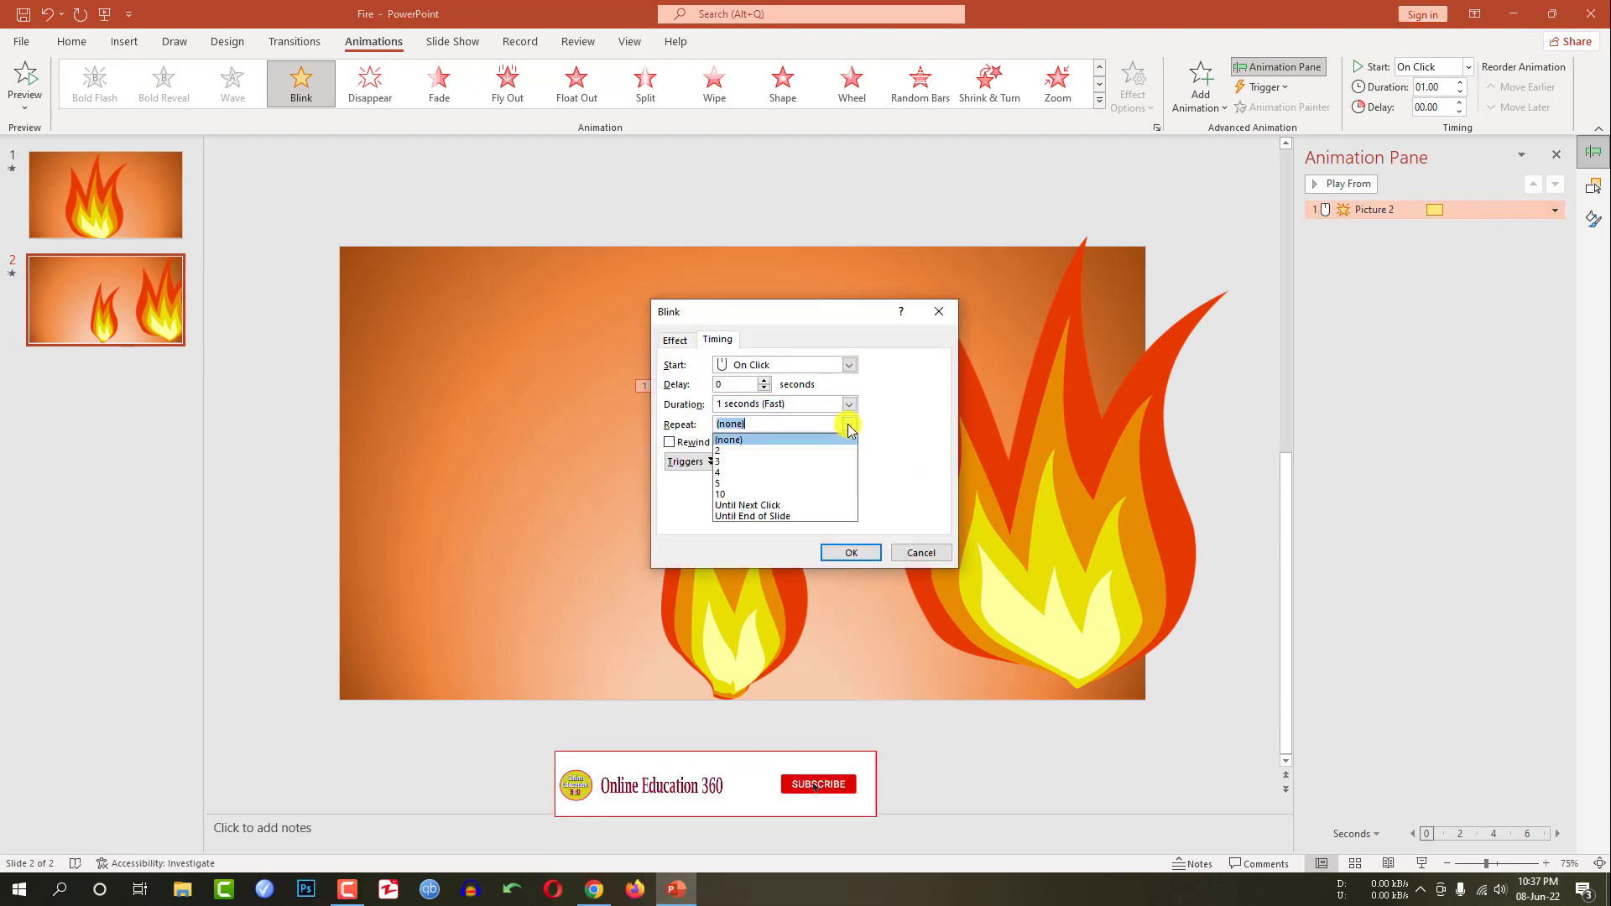
click(779, 516)
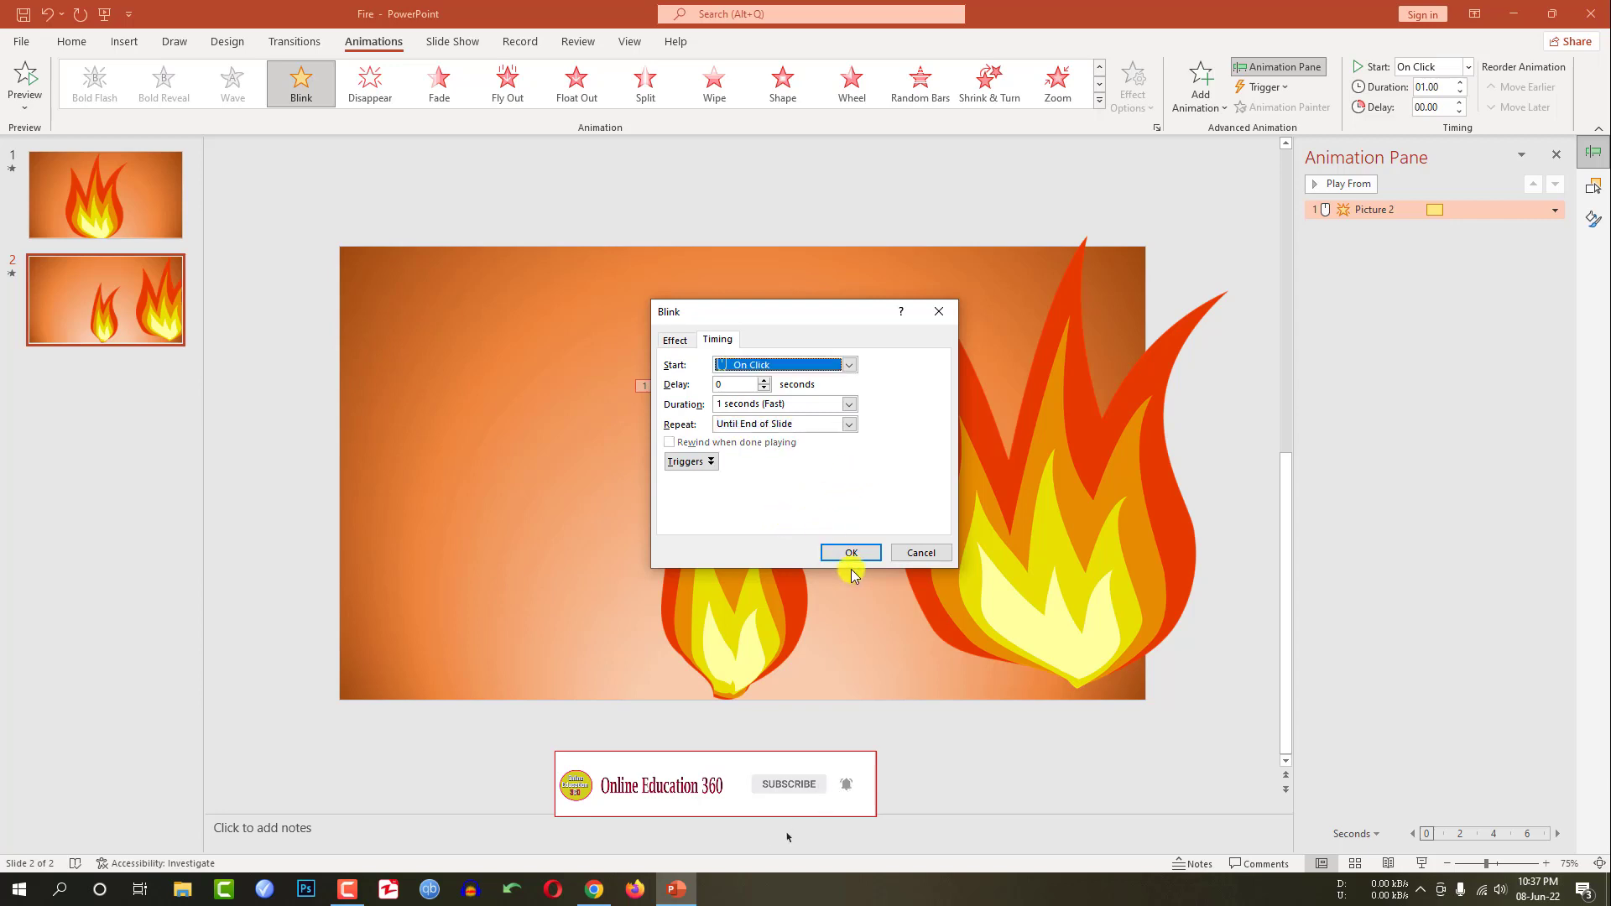
click(852, 554)
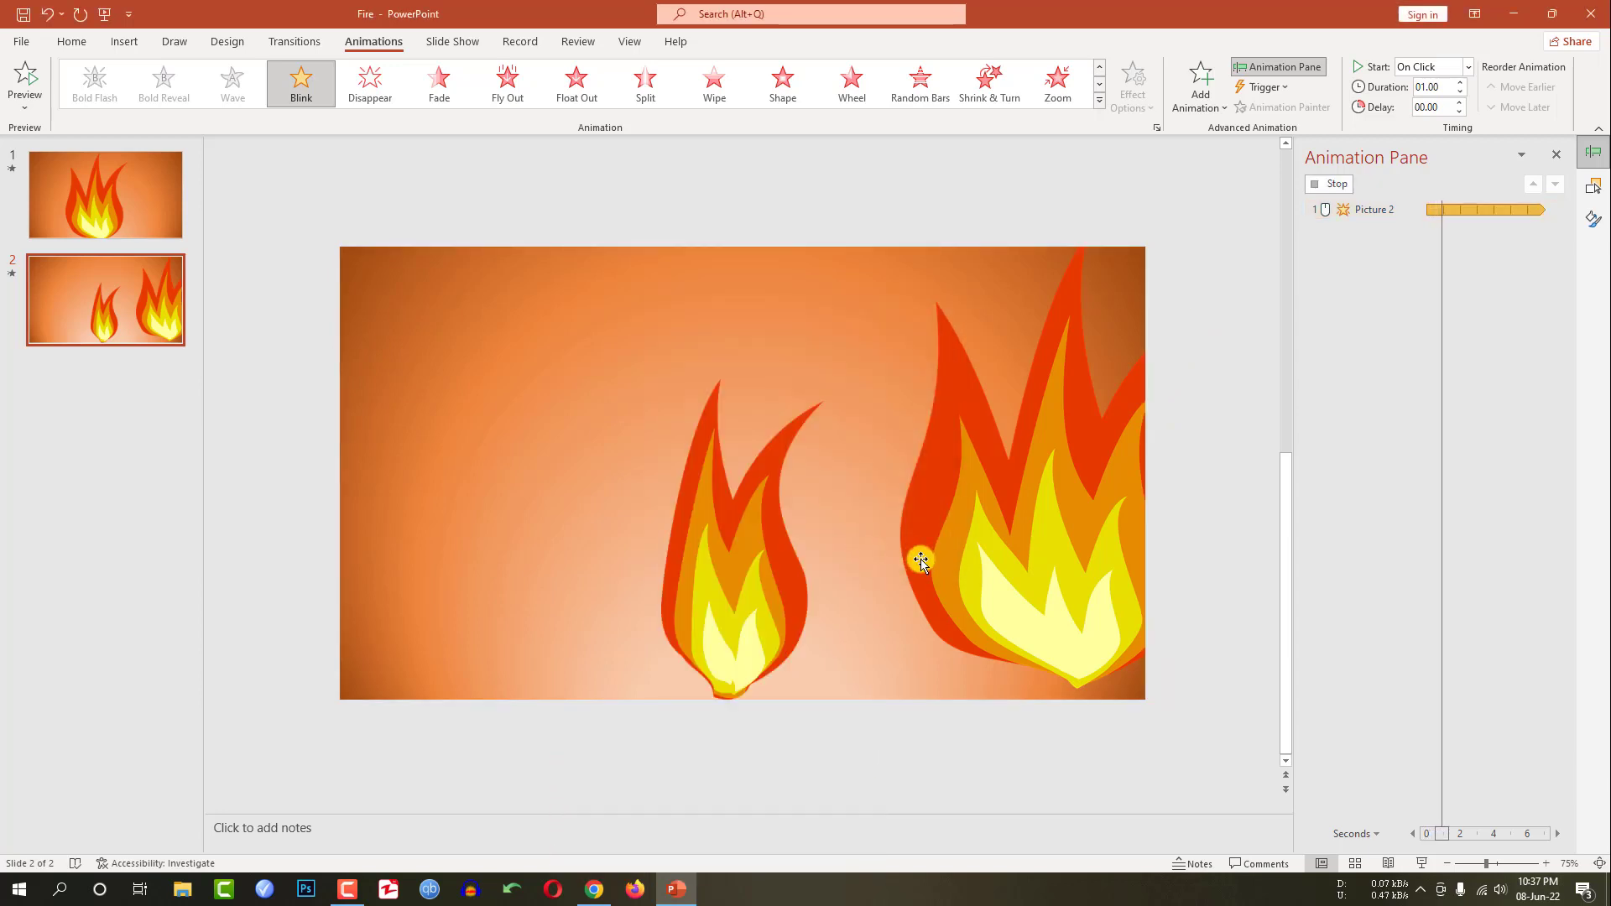
- Copy the Blink to the large flame with Animation Painter, starting With Previous, duration 00.50
click(722, 555)
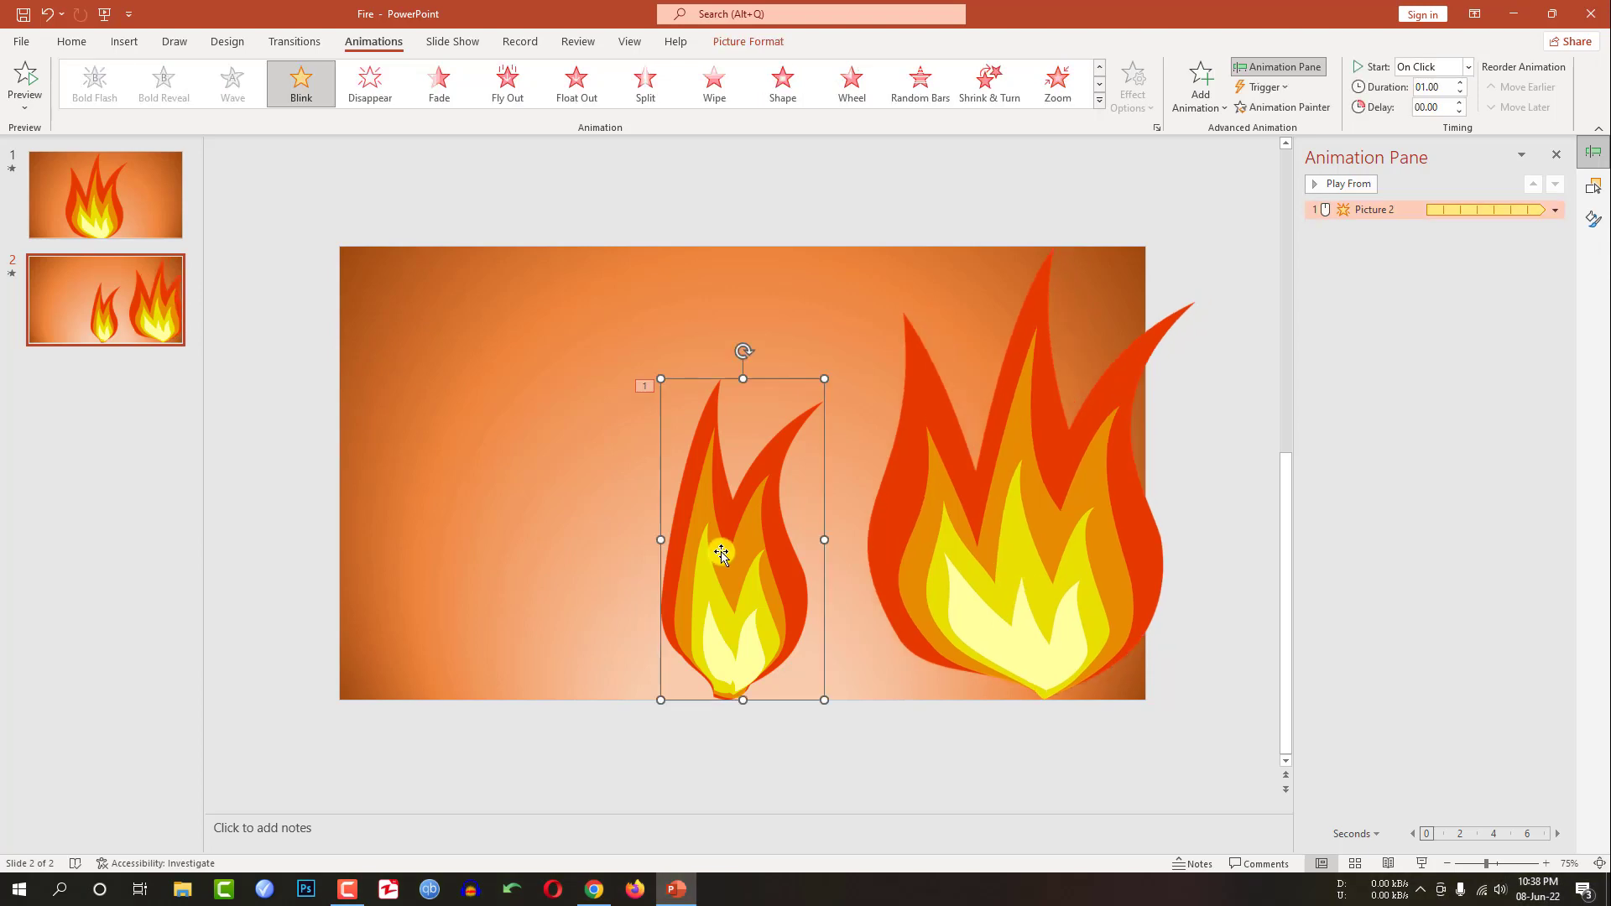
click(1286, 115)
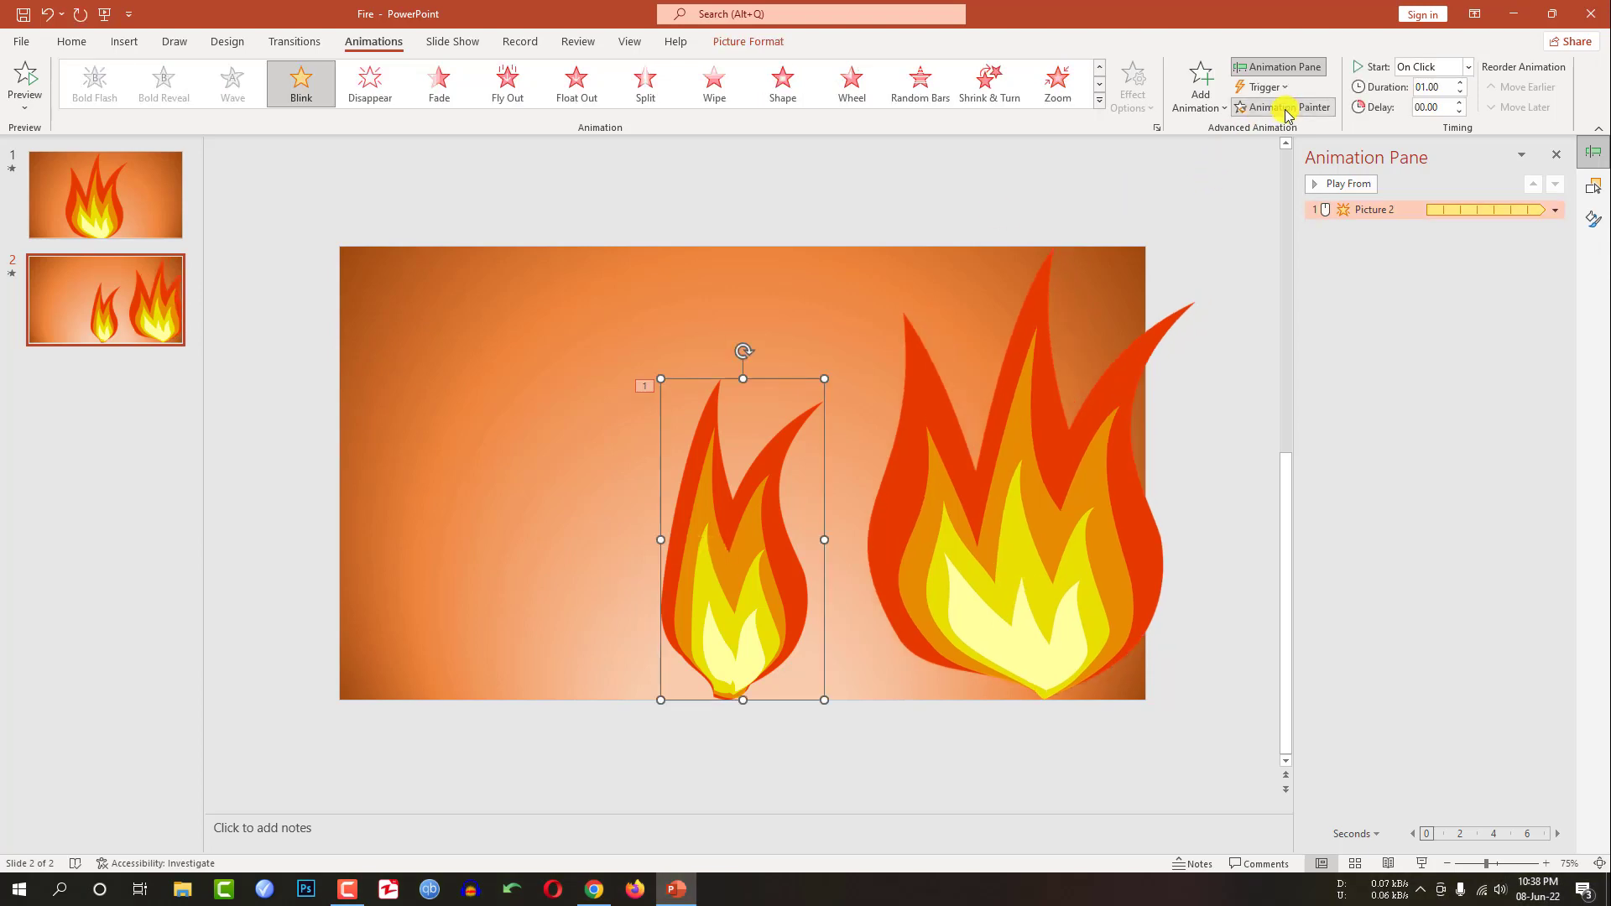
click(1018, 522)
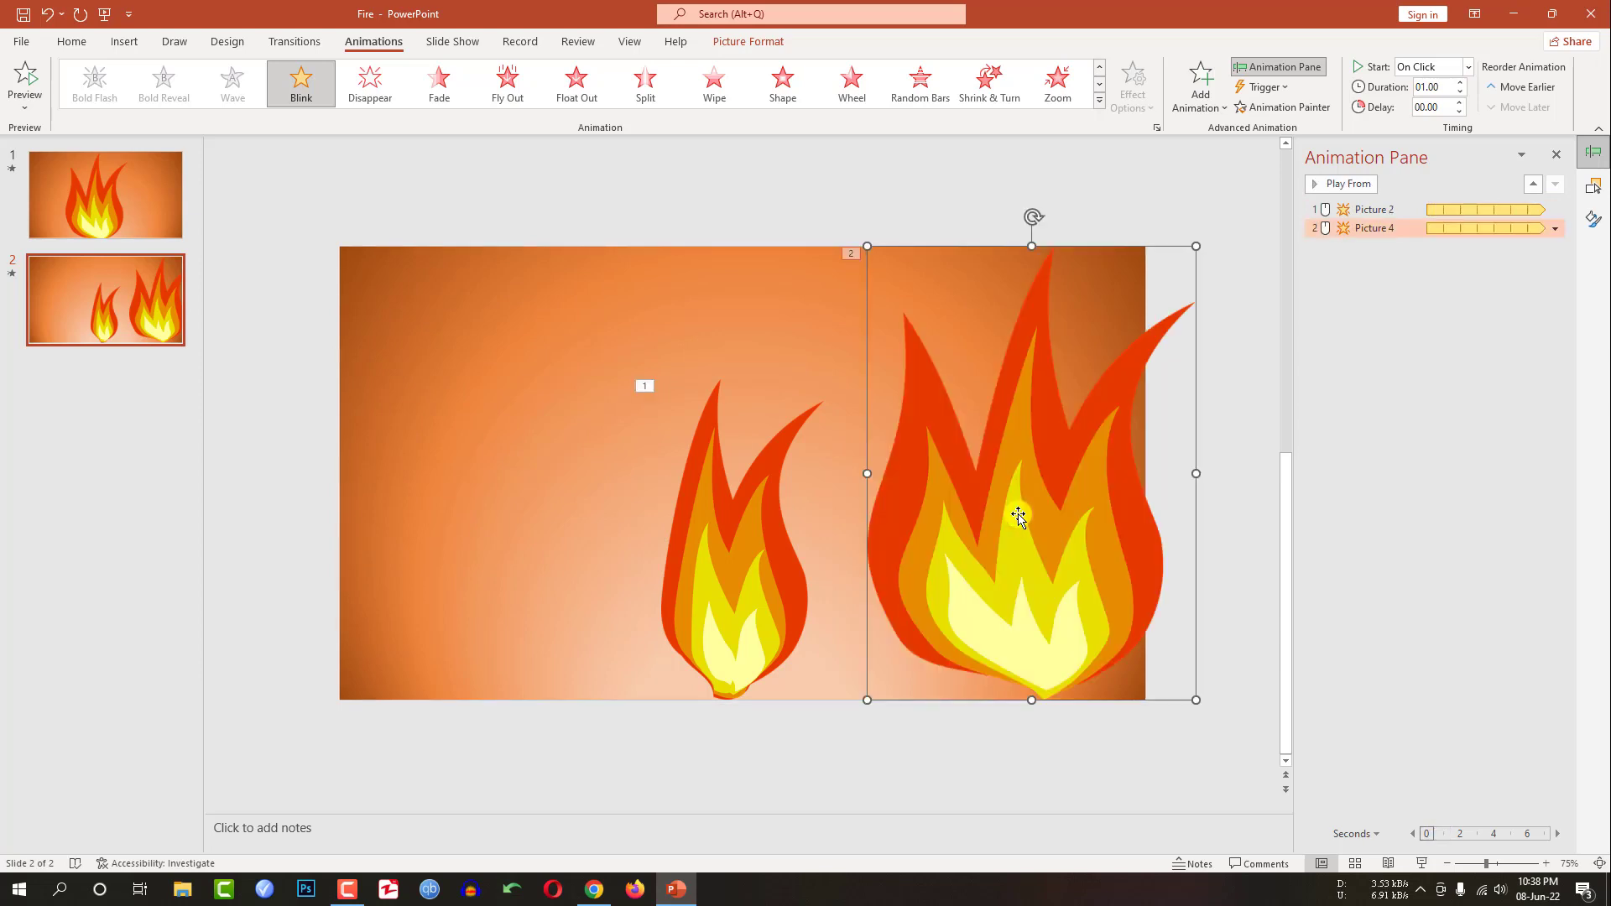
click(1469, 67)
click(1436, 107)
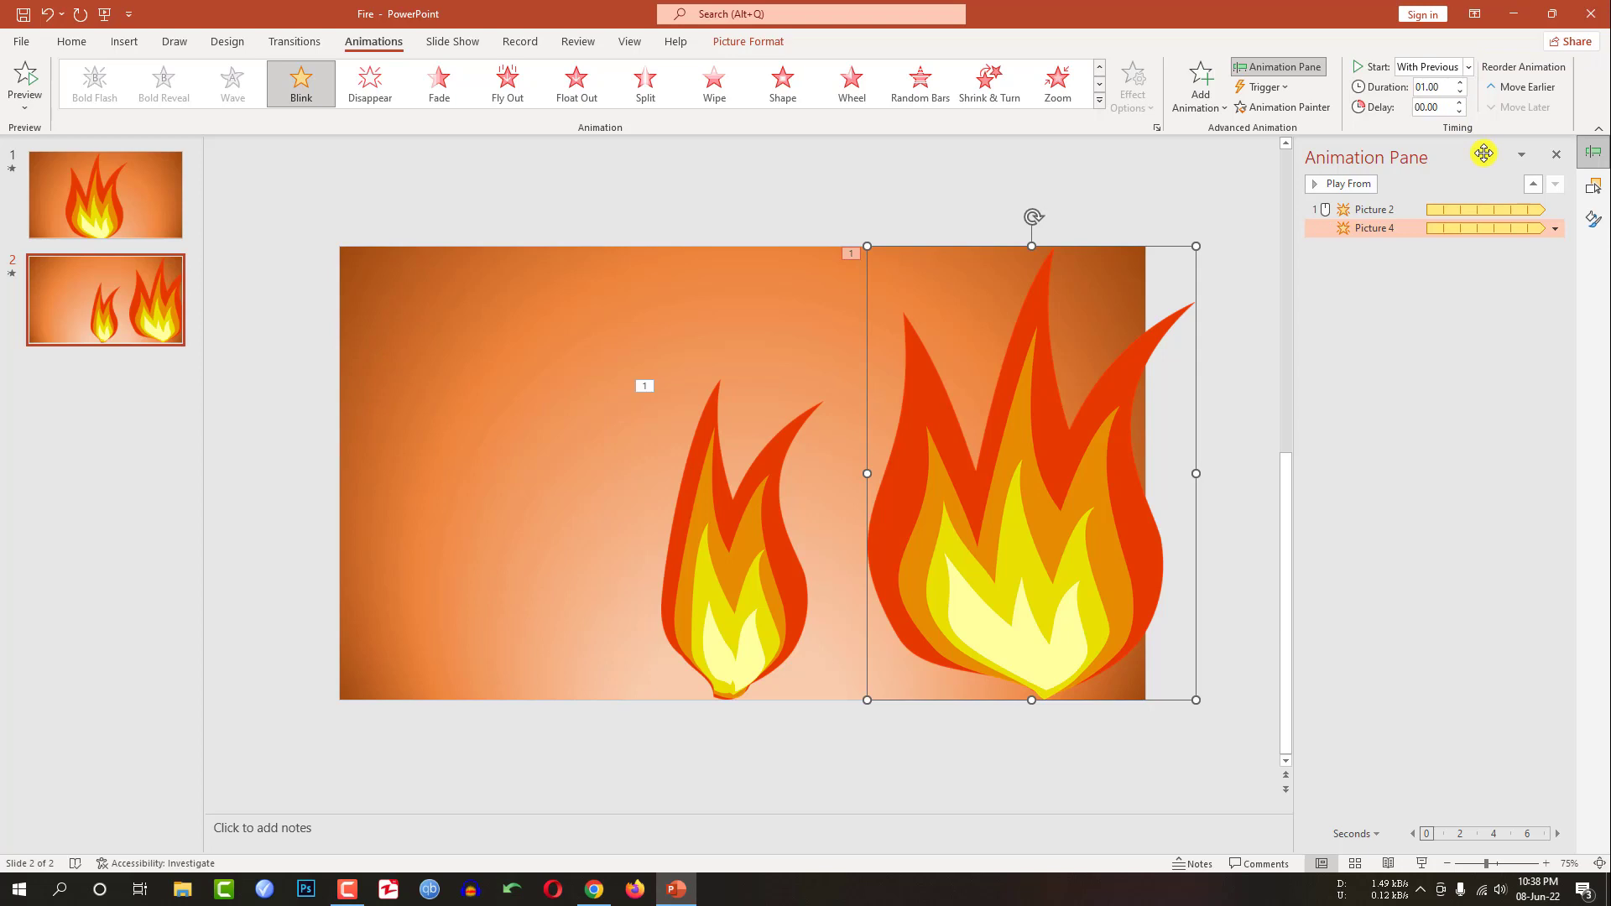
click(1460, 93)
click(1460, 92)
- Shrink the large flame and move it to the slide's bottom centre
mouse_move(999, 541)
mouse_down()
mouse_move(779, 572)
mouse_move(701, 544)
mouse_up()
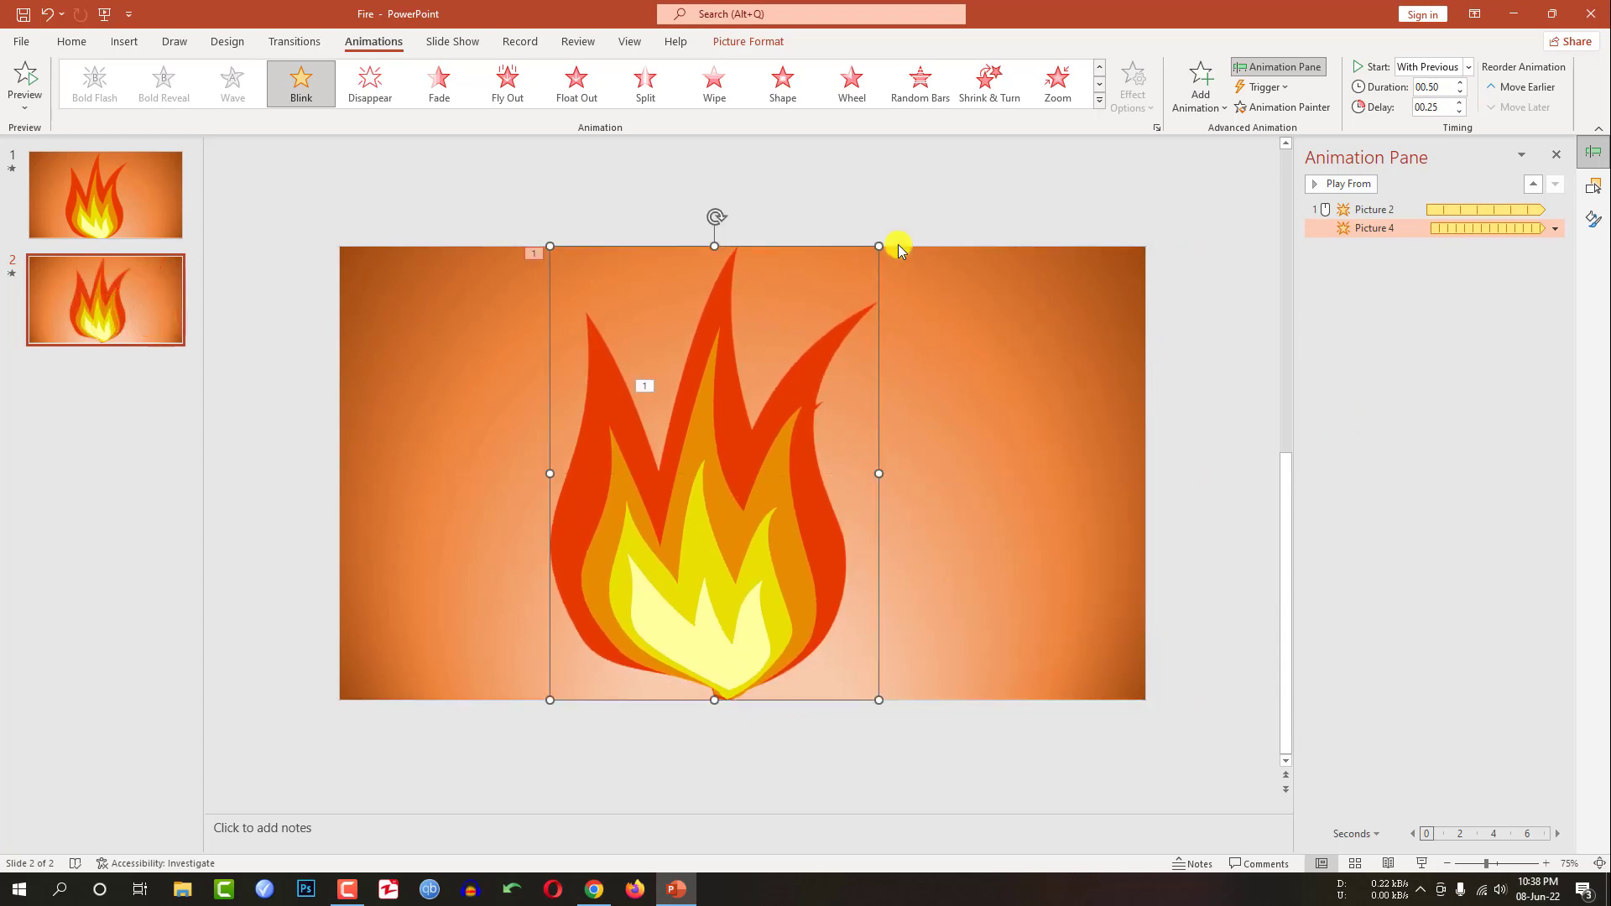
drag(880, 244, 805, 344)
mouse_move(719, 467)
mouse_down()
mouse_move(709, 563)
mouse_move(1004, 537)
mouse_up()
- Duplicate the flame, enlarge the copy over the others, and delay its Blink by 00.50
key(ctrl+d)
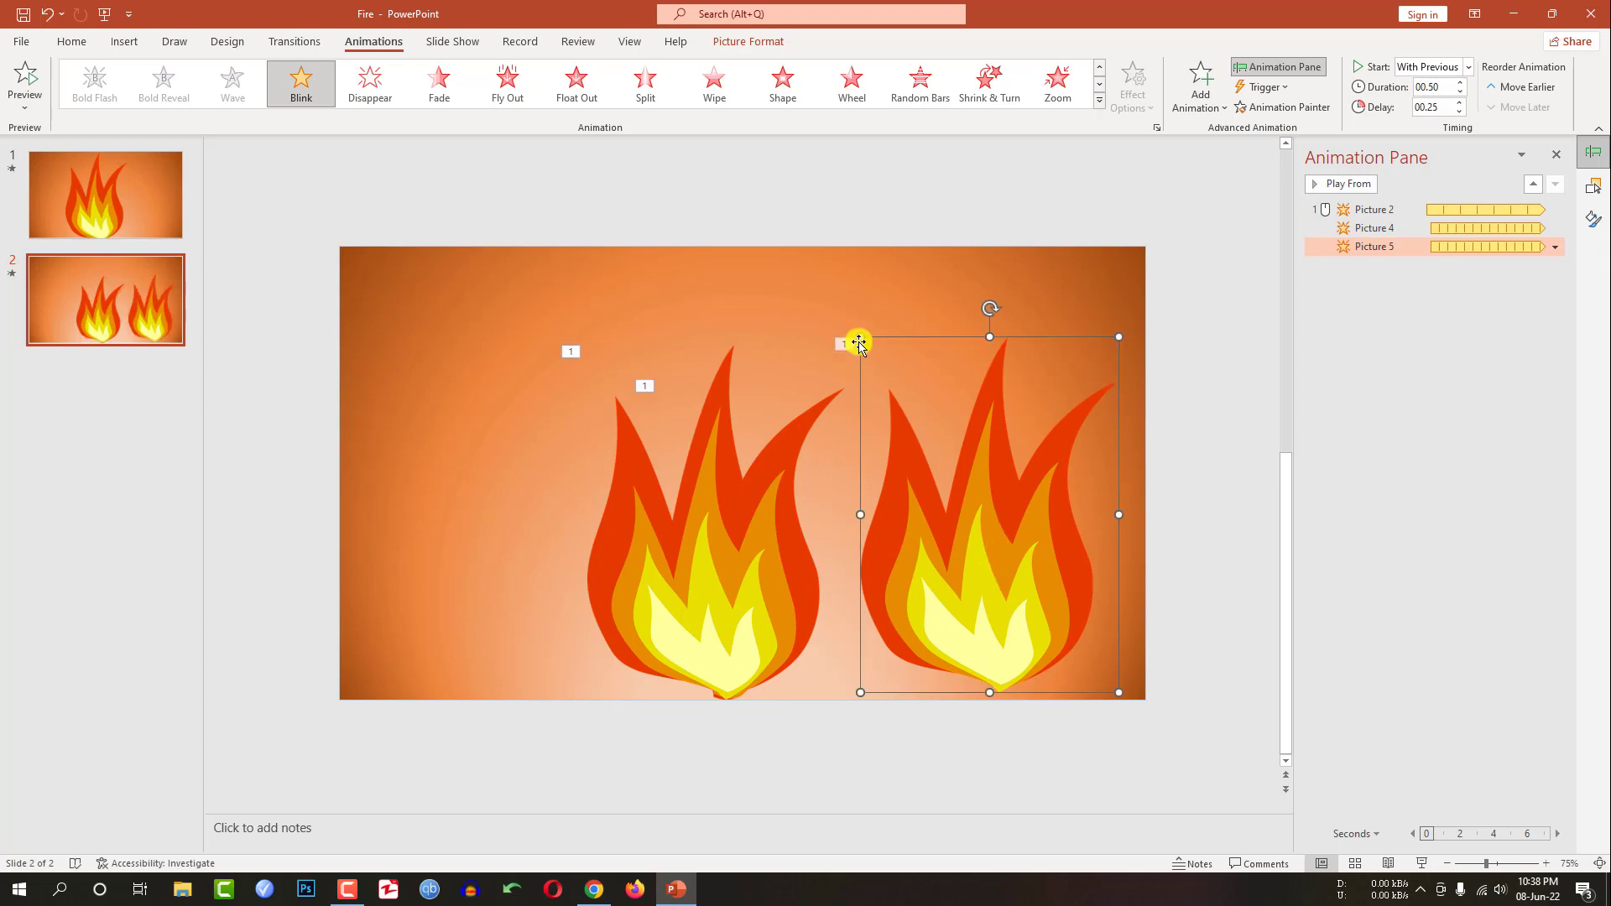
drag(860, 336, 769, 277)
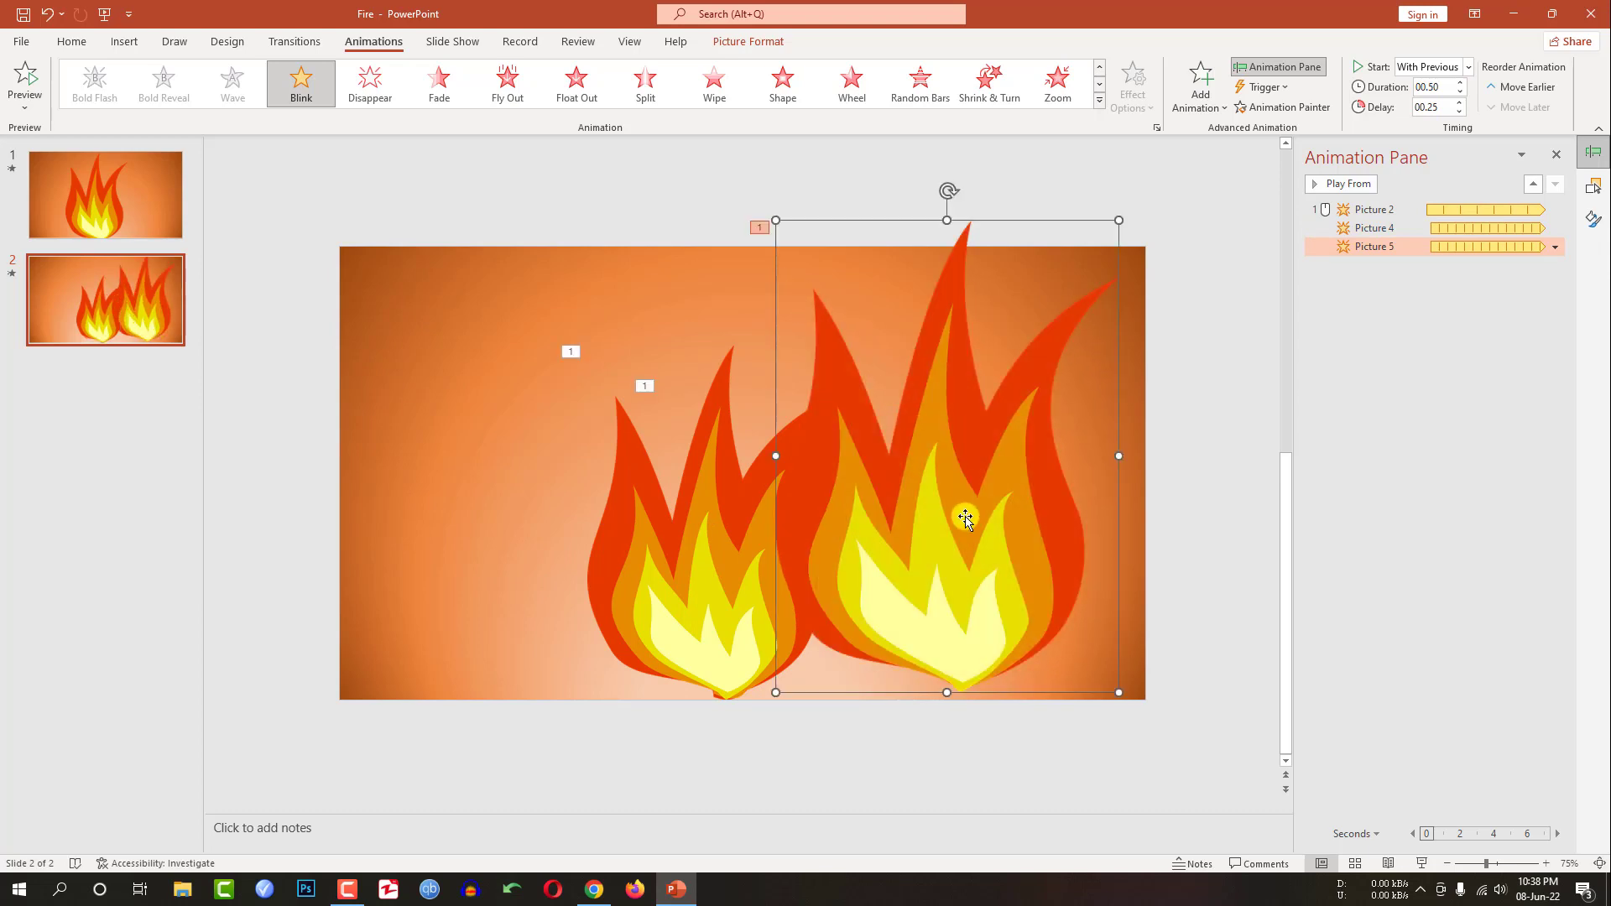
drag(965, 514, 749, 543)
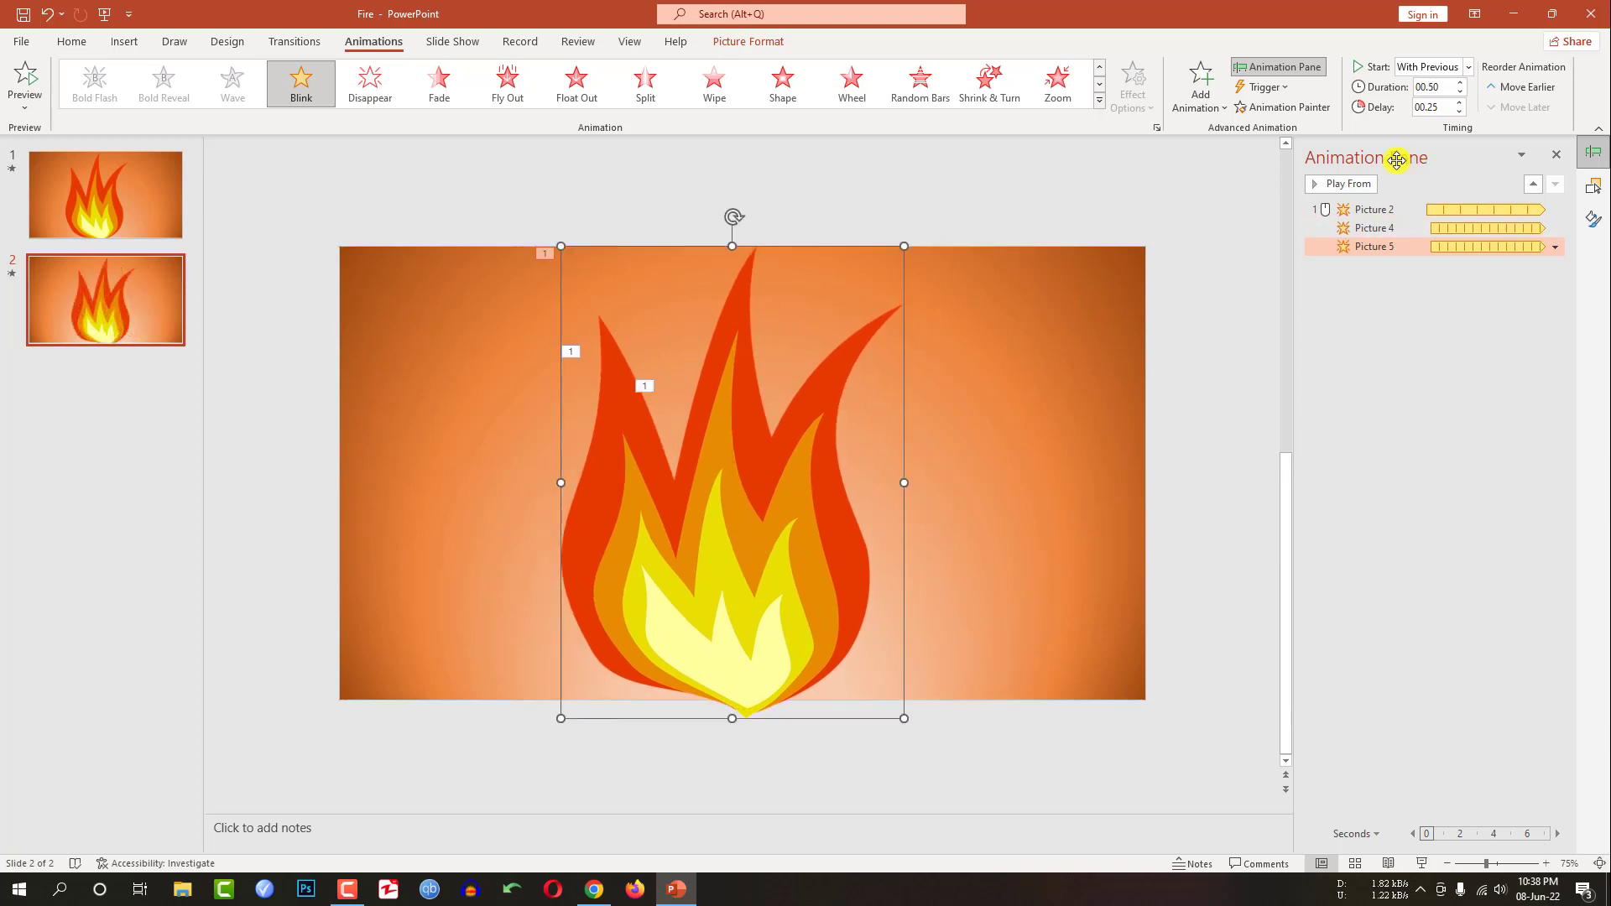
click(1460, 101)
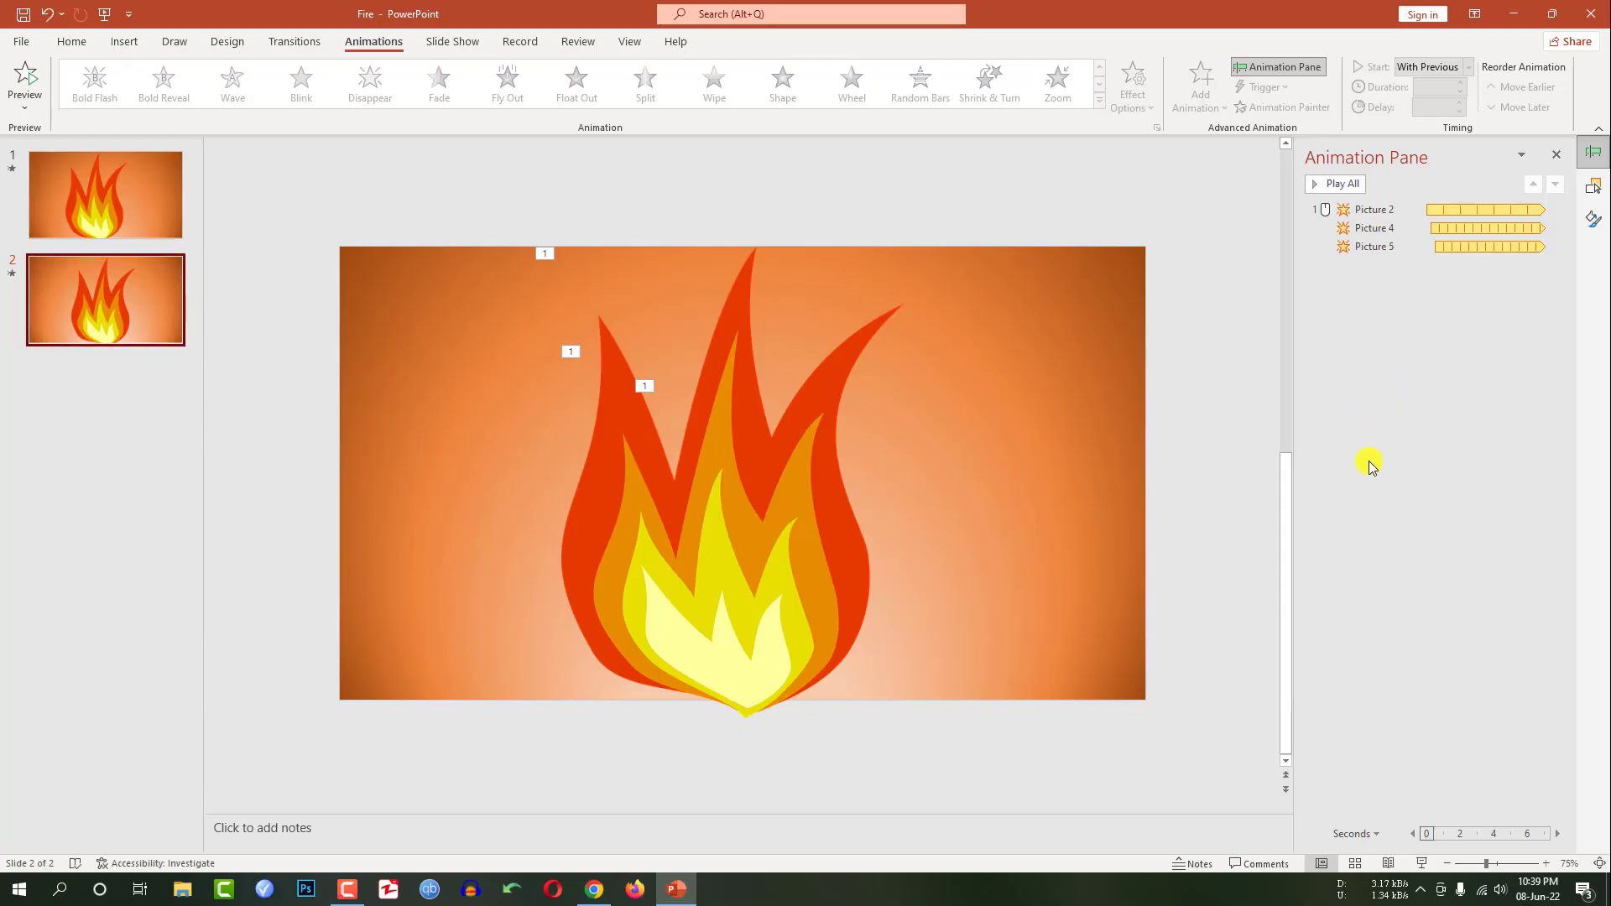
- Shorten Picture 2's Blink to 00.50, then review Picture 4 and Picture 5 timings
click(1379, 212)
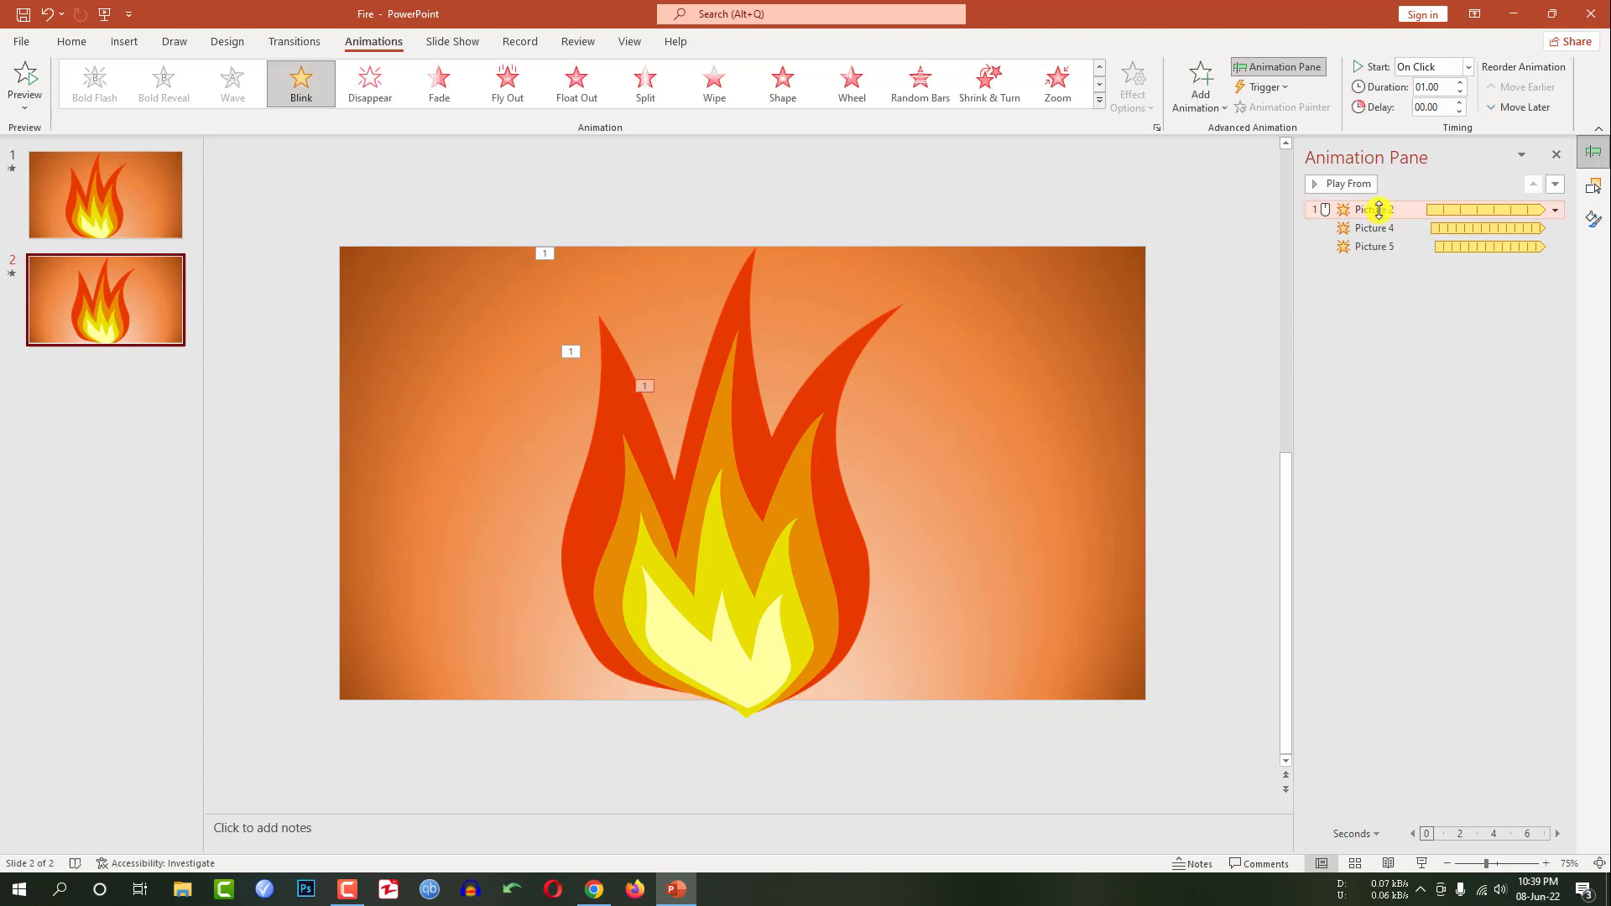
click(1460, 92)
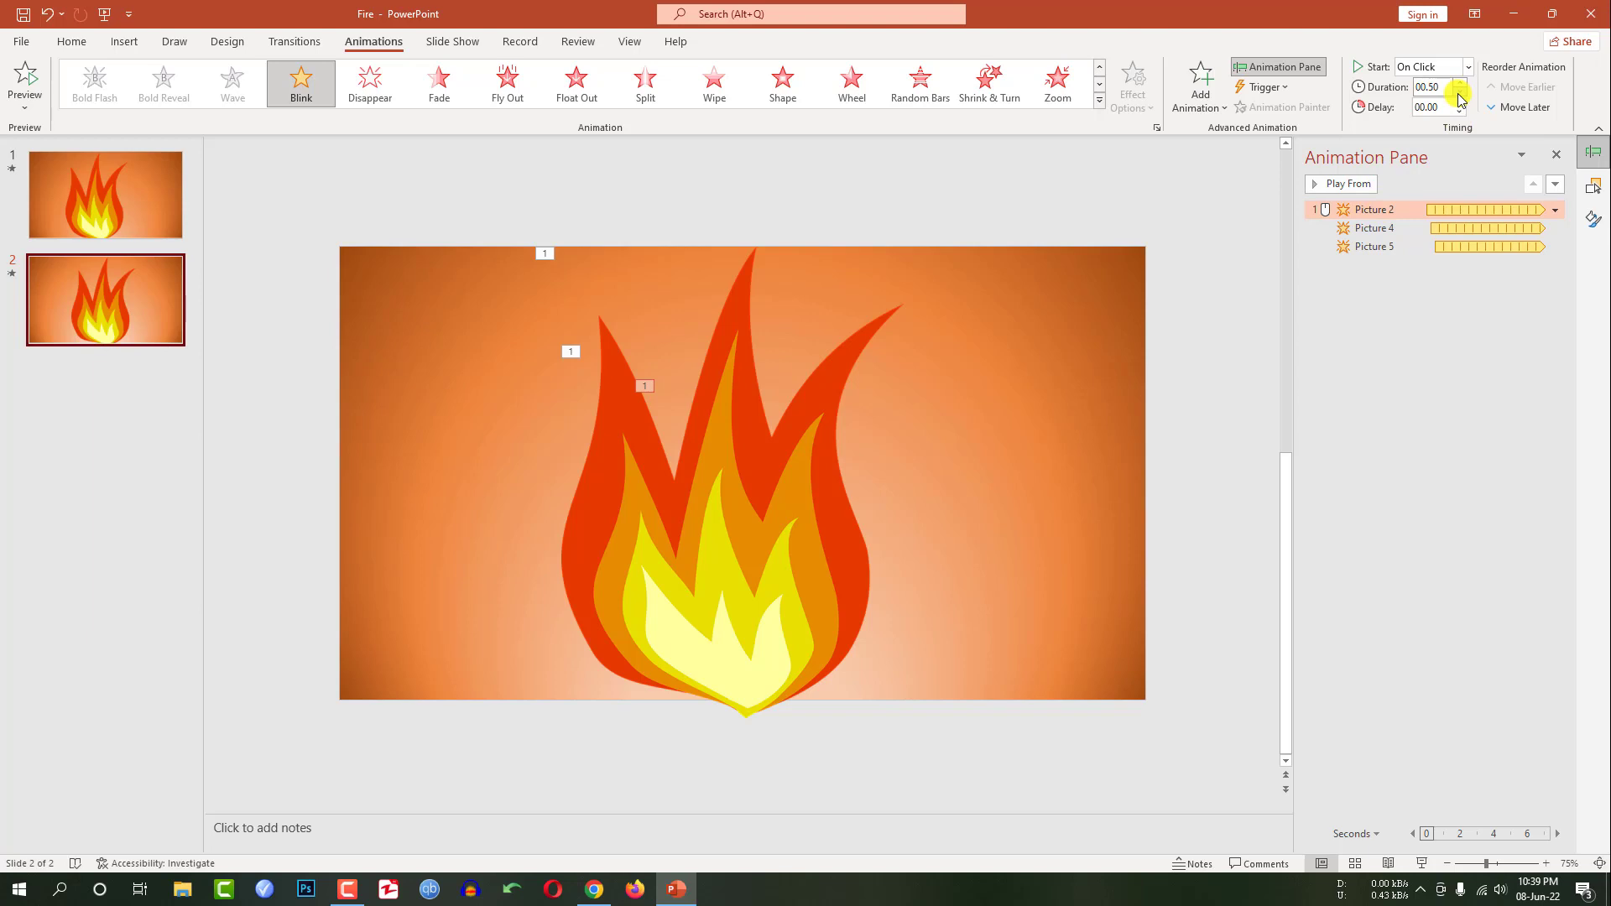
click(1393, 231)
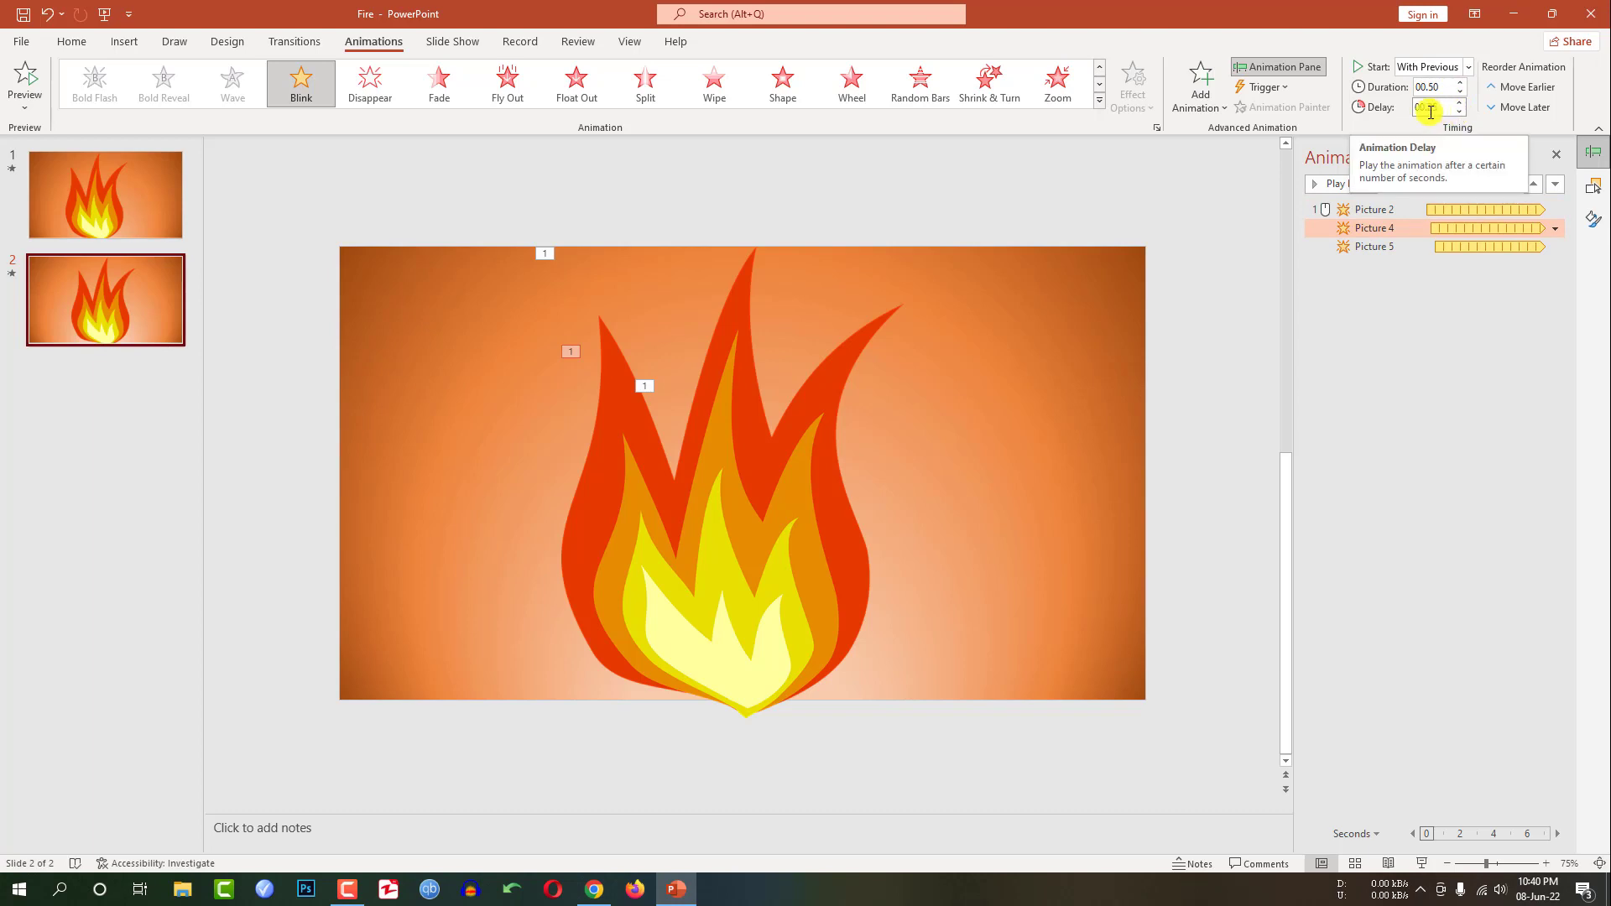
click(1399, 247)
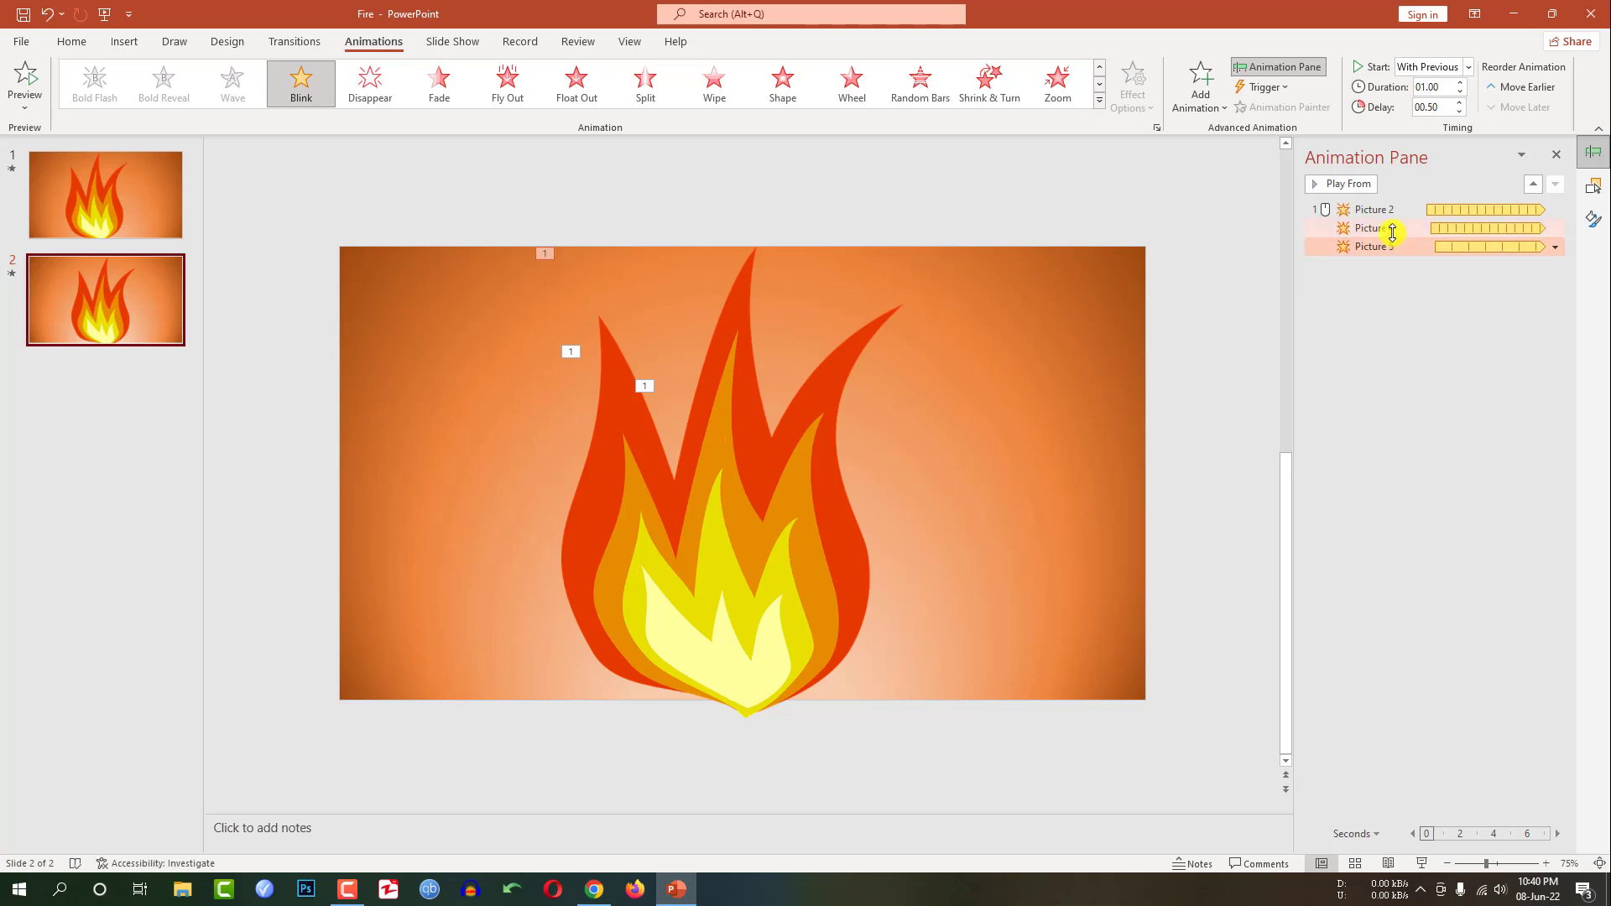
click(1399, 227)
click(1393, 209)
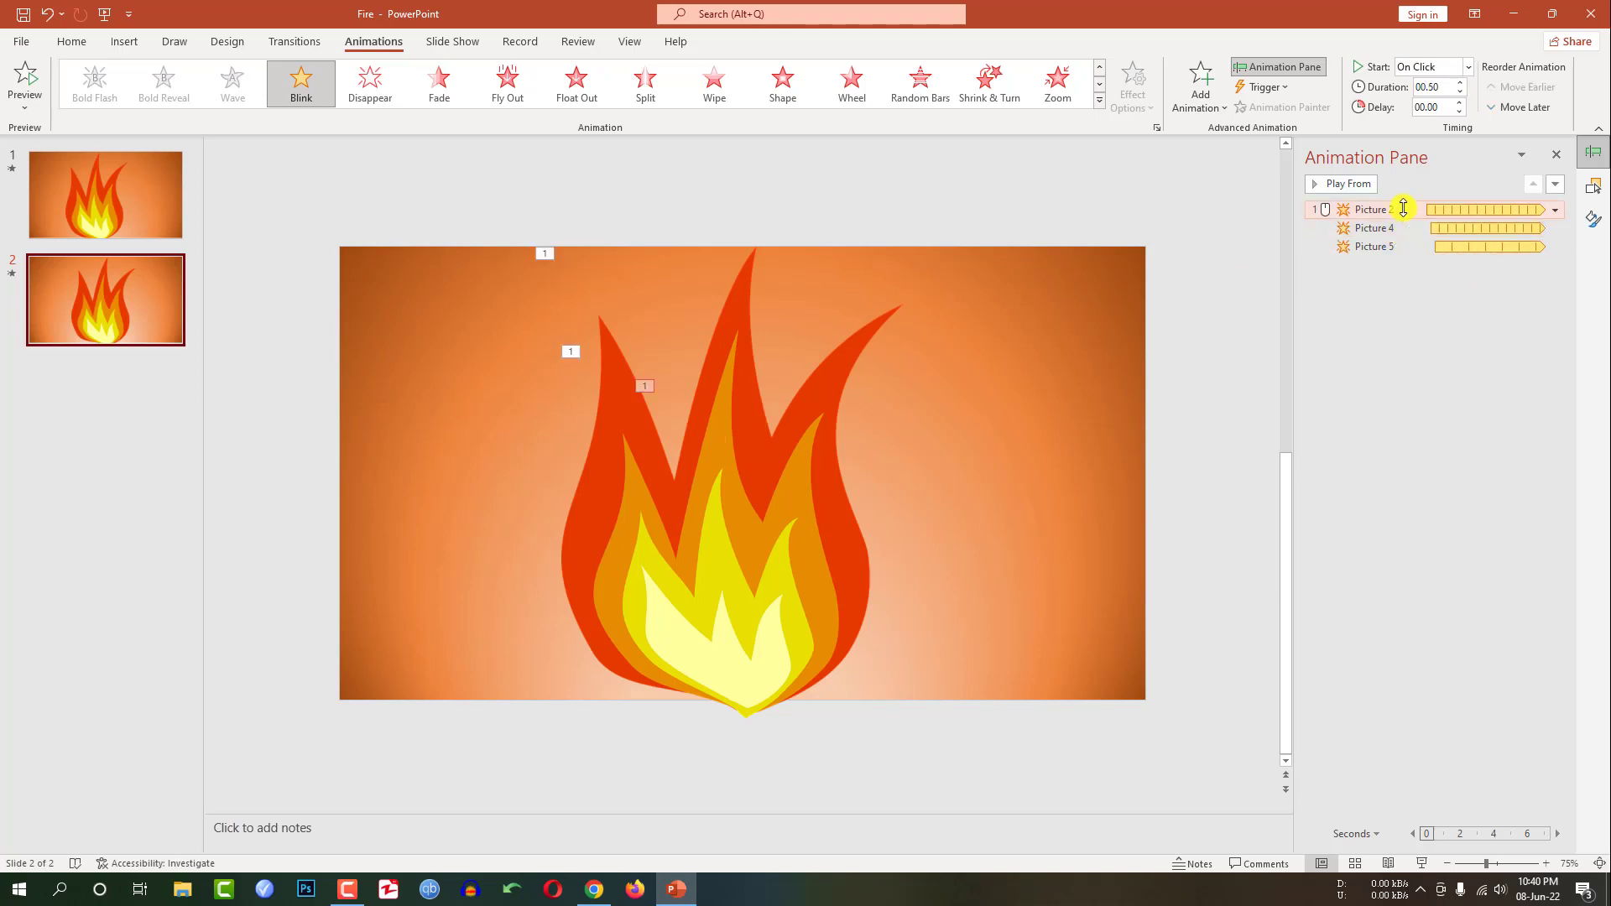